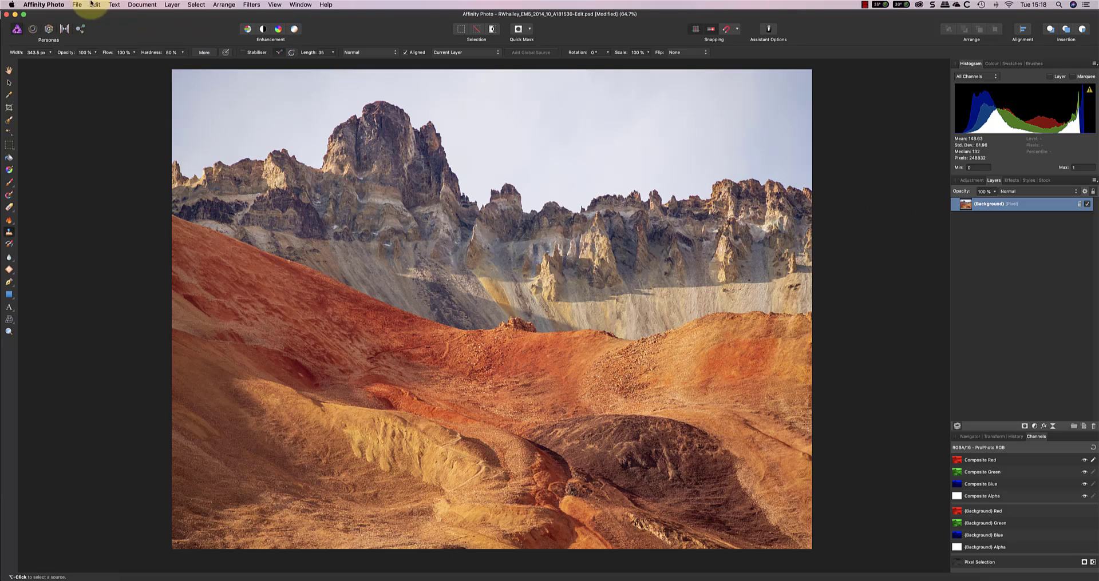
Select the image's highlight tones, then duplicate the Background layer
{"action": "left_click", "coordinate": [197, 5]}
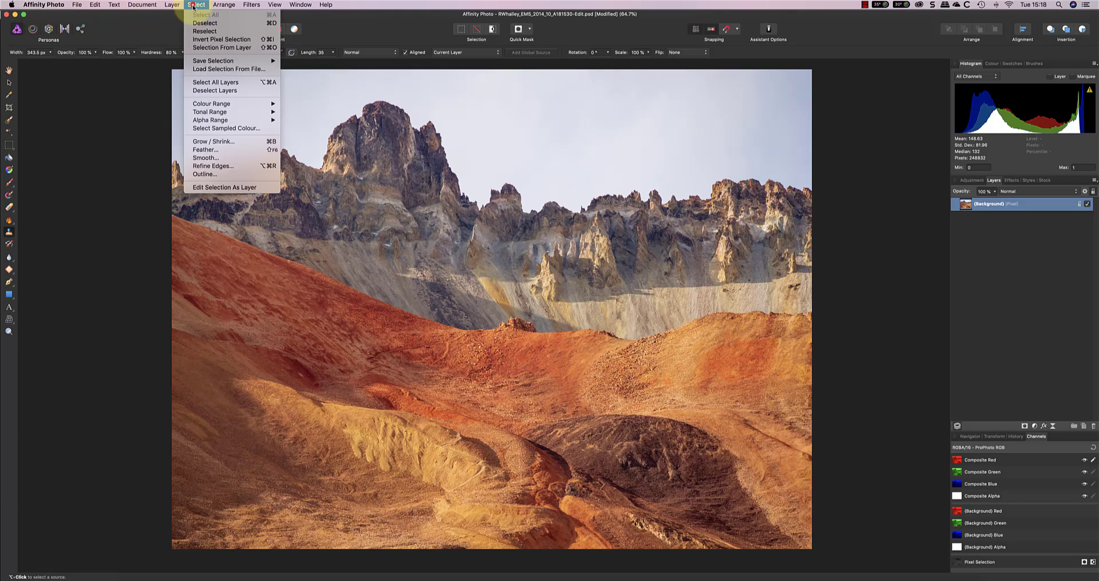
{"action": "mouse_move", "coordinate": [210, 112]}
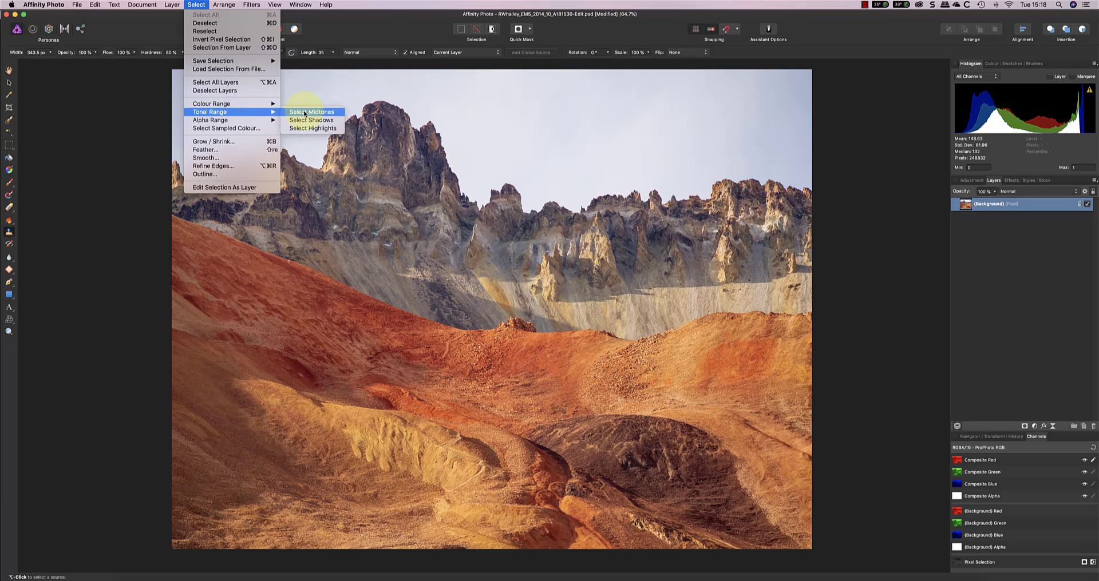
{"action": "left_click", "coordinate": [322, 128]}
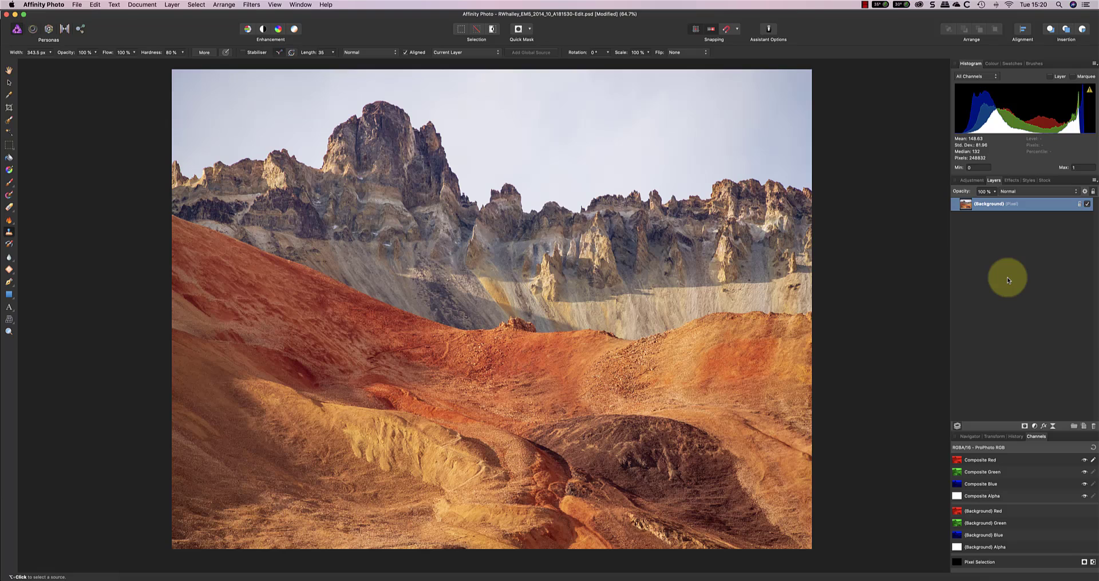
{"action": "right_click", "coordinate": [1030, 206]}
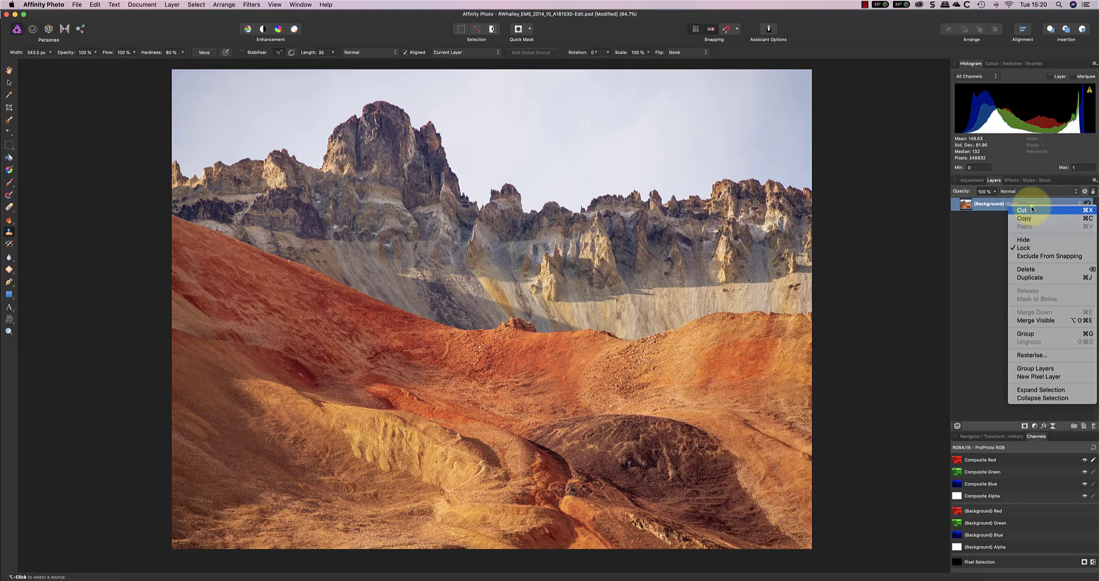
{"action": "left_click", "coordinate": [1041, 278]}
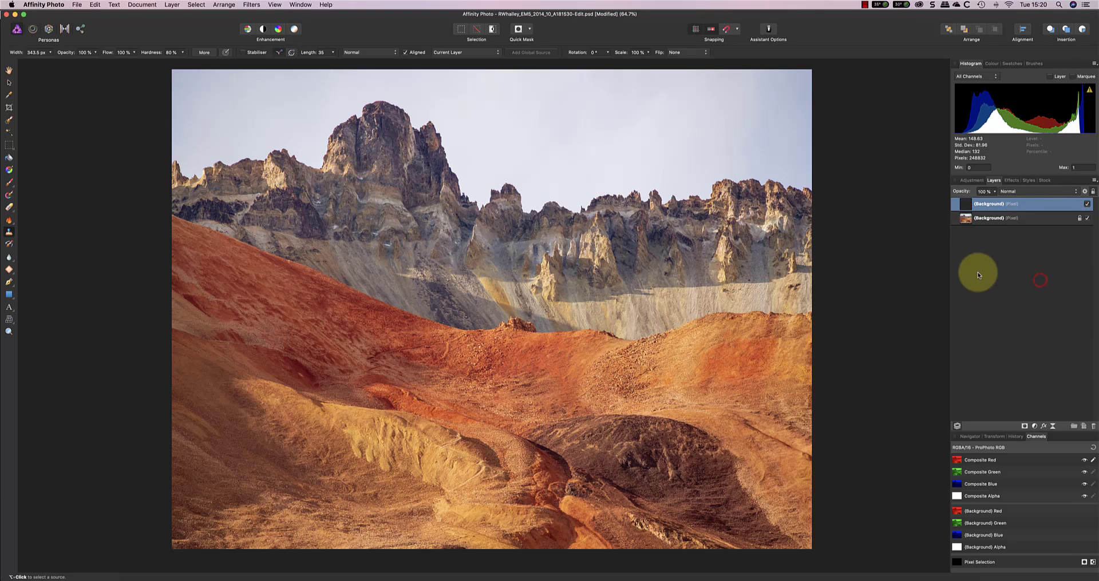
Desaturate the copy with an HSL adjustment at -100% saturation, merge it, and compare visibility
{"action": "left_click", "coordinate": [973, 181]}
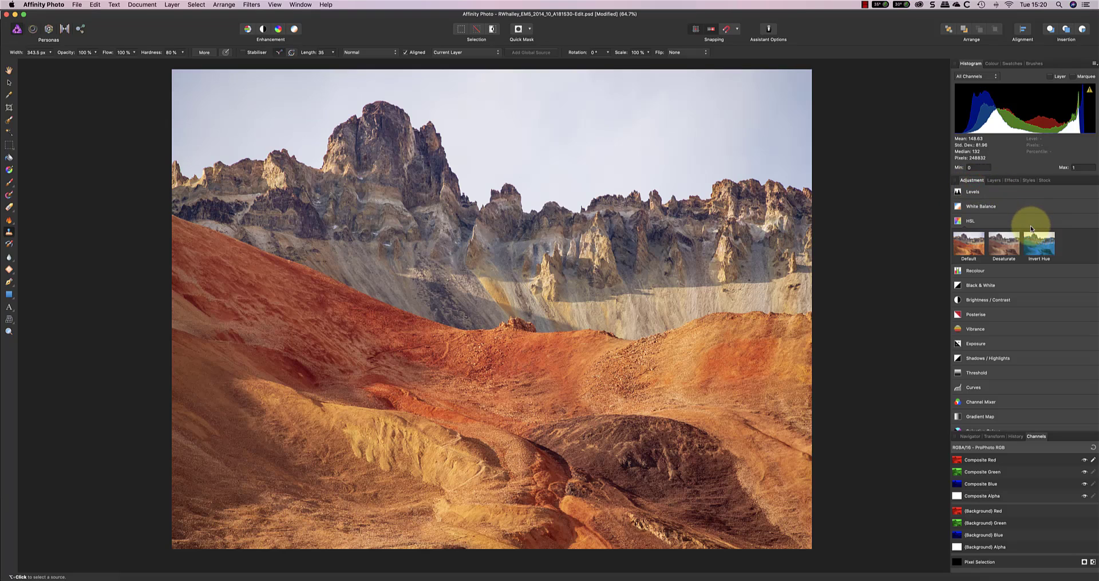
{"action": "left_click", "coordinate": [968, 243]}
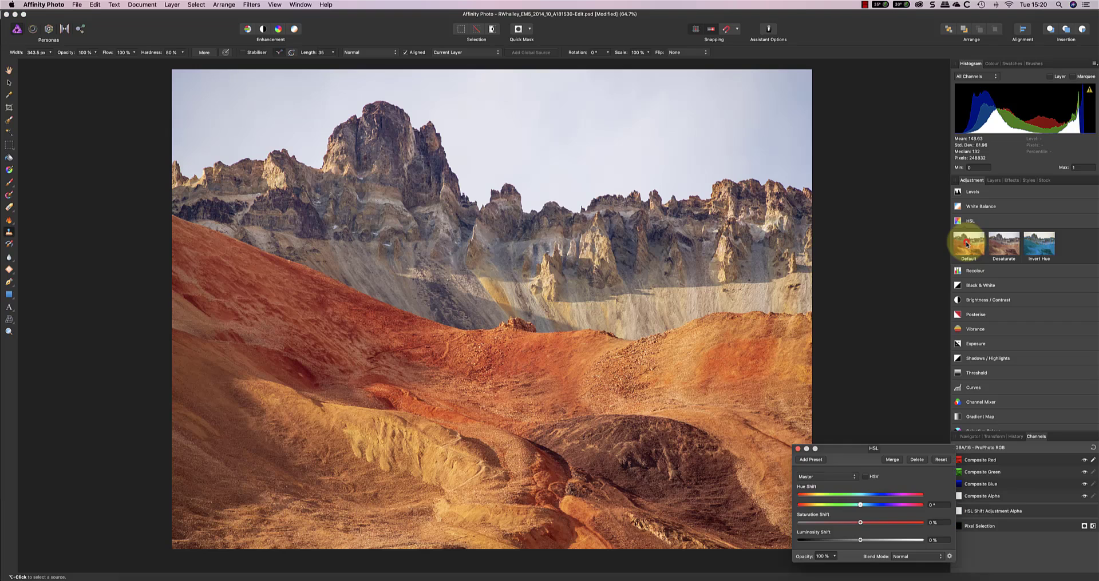
{"action": "left_click_drag", "start_coordinate": [860, 522], "coordinate": [788, 524]}
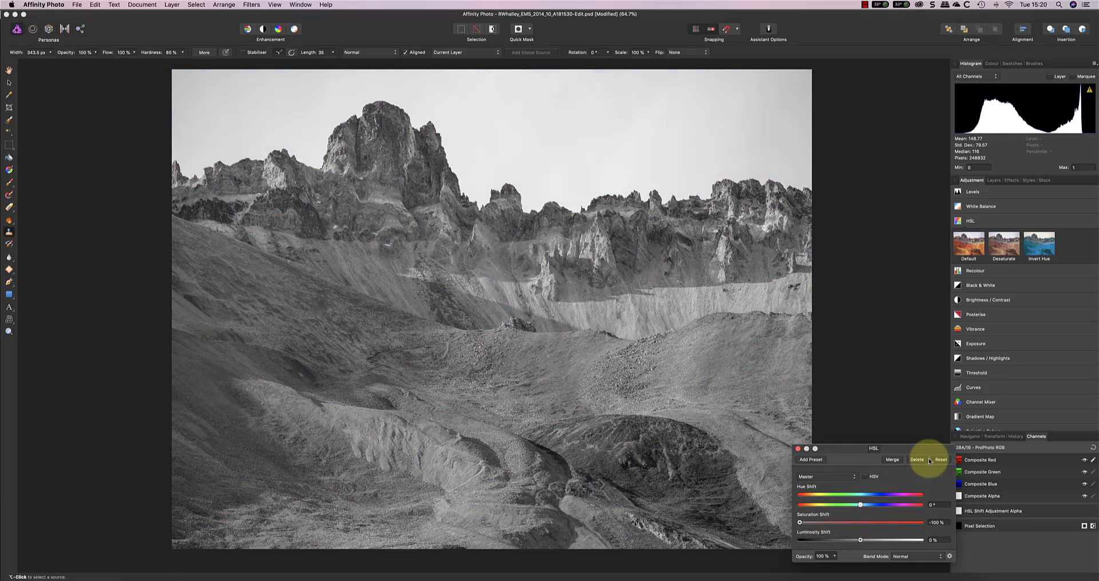
{"action": "left_click", "coordinate": [896, 464]}
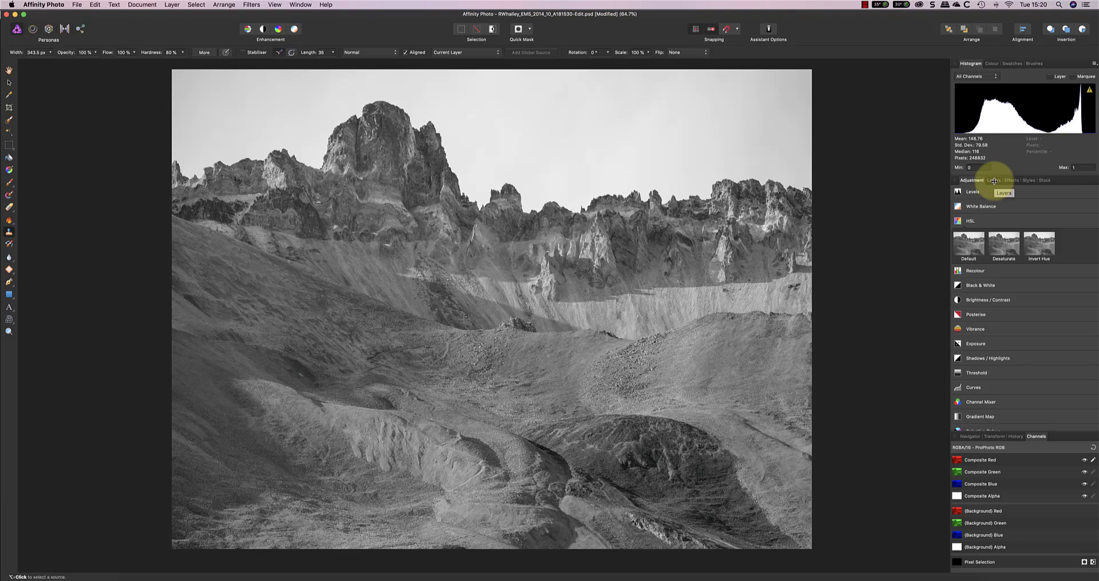
{"action": "left_click", "coordinate": [994, 181]}
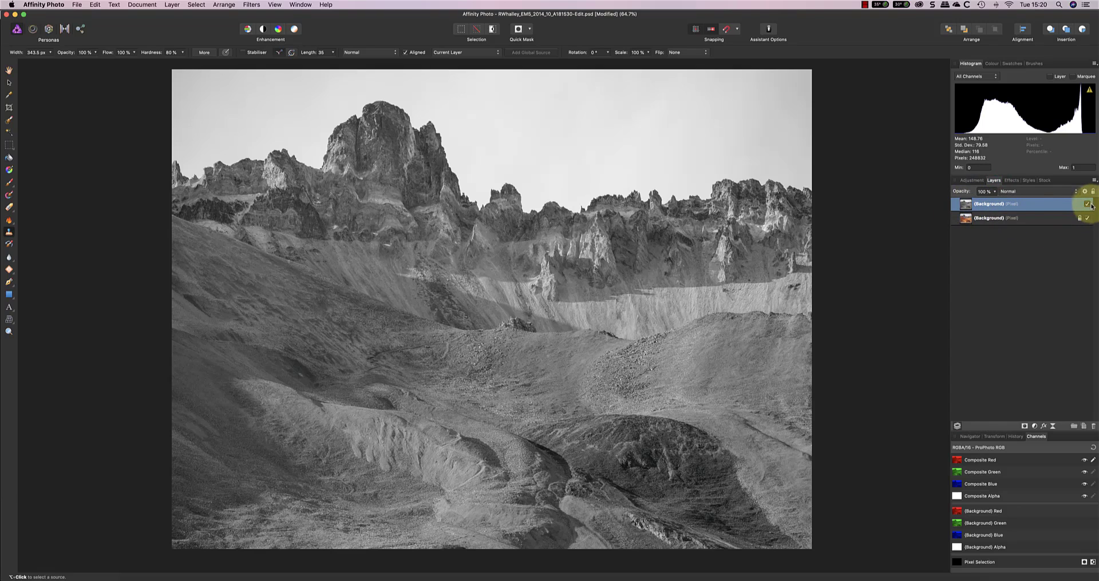
{"action": "left_click", "coordinate": [1087, 204]}
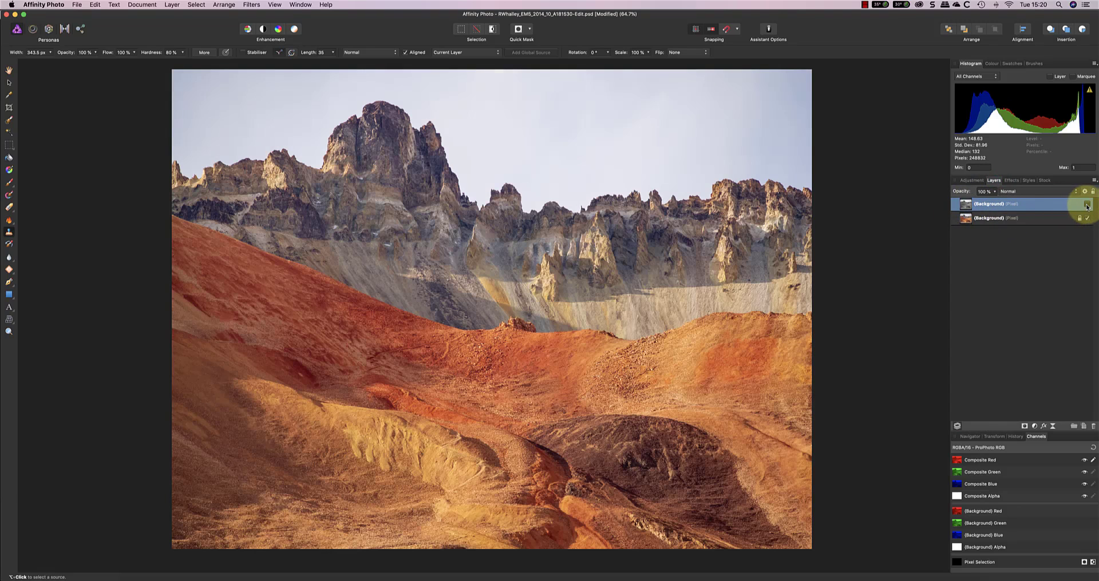
{"action": "left_click", "coordinate": [1087, 205]}
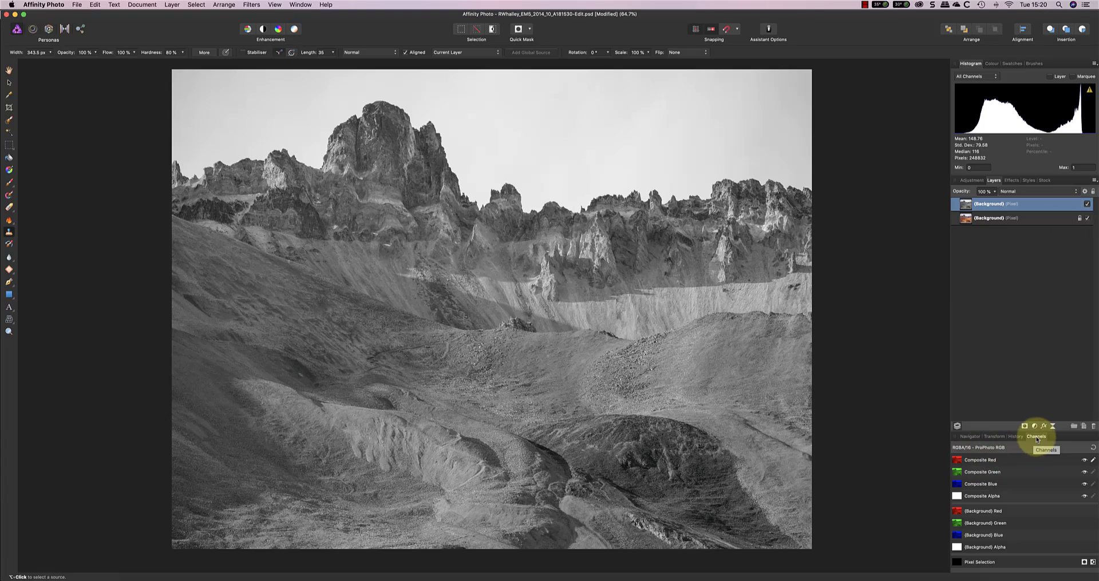
Float the Channels panel and load the Composite Red channel as a pixel selection
{"action": "mouse_move", "coordinate": [1037, 439]}
{"action": "left_mouse_down"}
{"action": "mouse_move", "coordinate": [935, 272]}
{"action": "mouse_move", "coordinate": [901, 267]}
{"action": "left_mouse_up"}
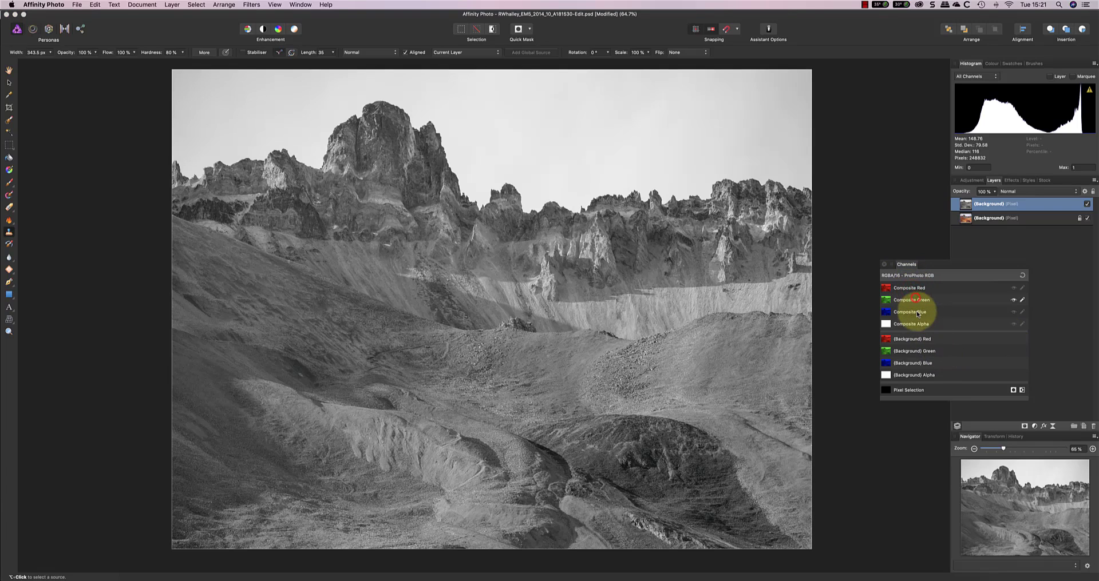
{"action": "left_click", "coordinate": [918, 312]}
{"action": "left_click", "coordinate": [916, 290]}
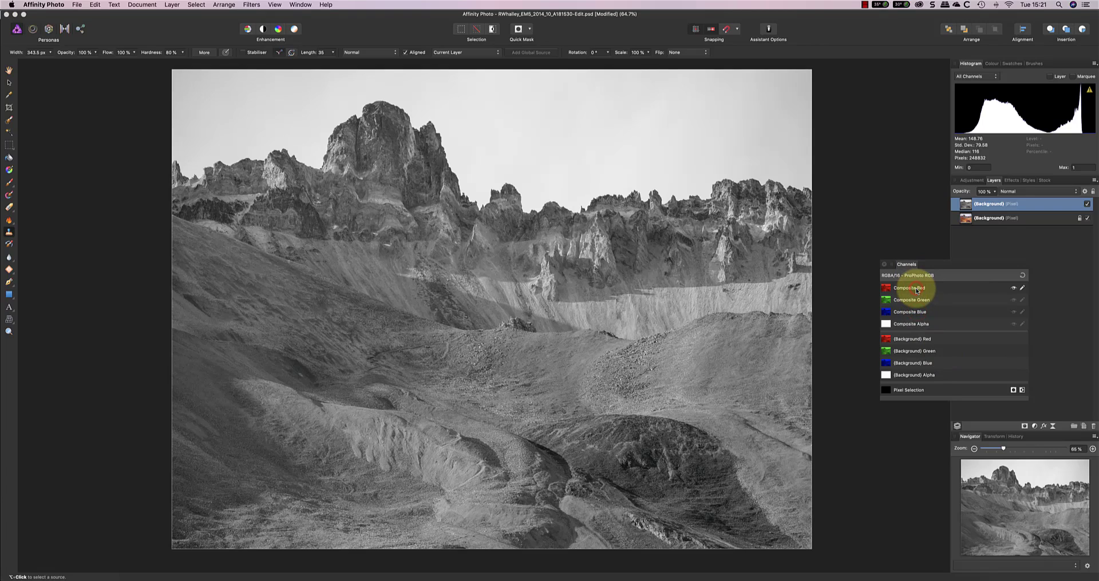
{"action": "right_click", "coordinate": [916, 291]}
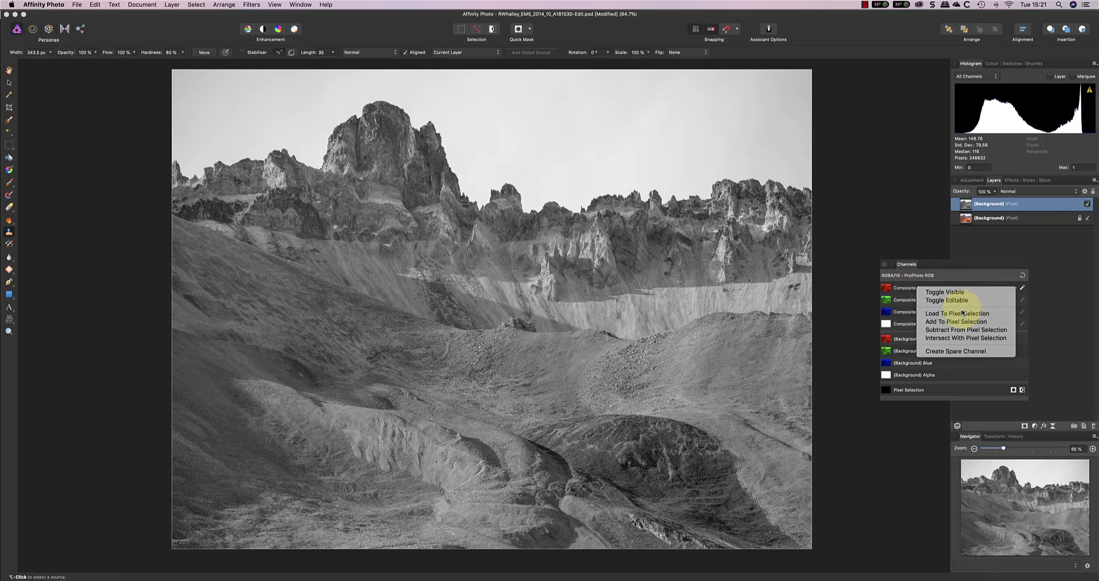
{"action": "left_click", "coordinate": [962, 313]}
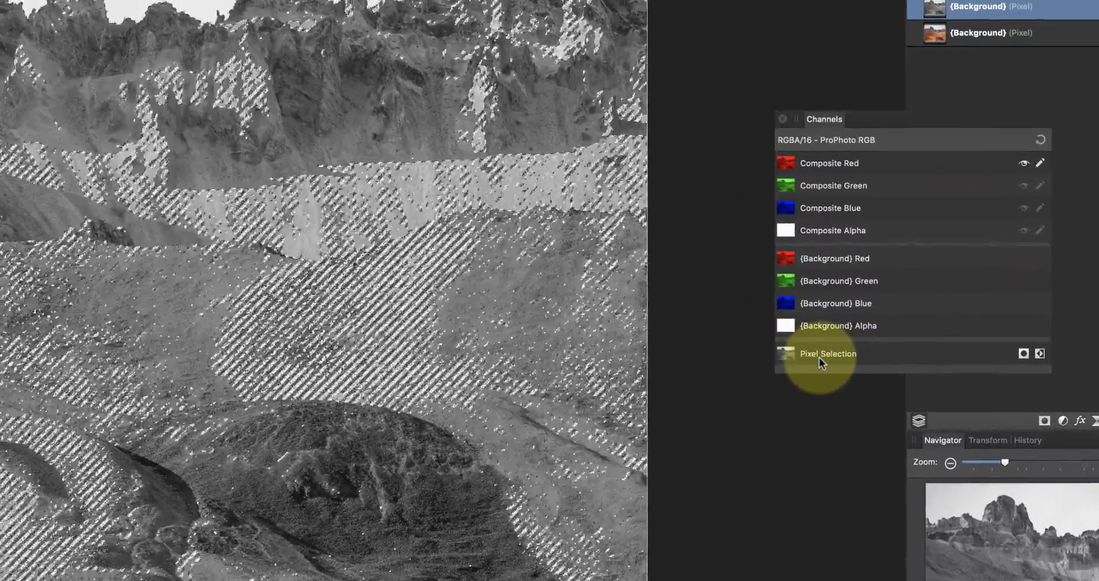
Save the current pixel selection as a spare channel named 'Lights 1'
{"action": "right_click", "coordinate": [825, 353]}
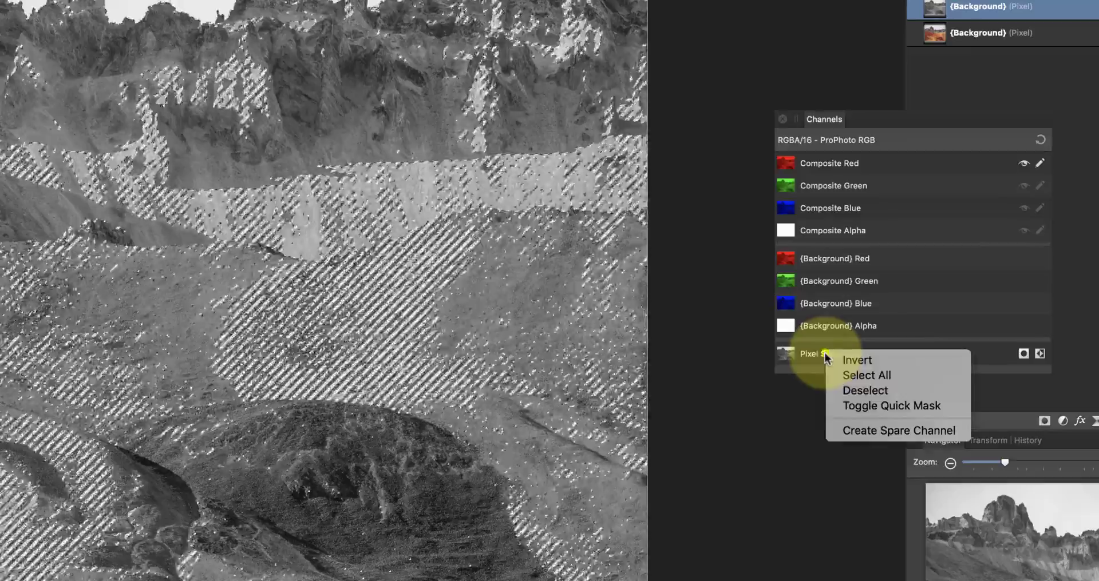
{"action": "left_click", "coordinate": [912, 438]}
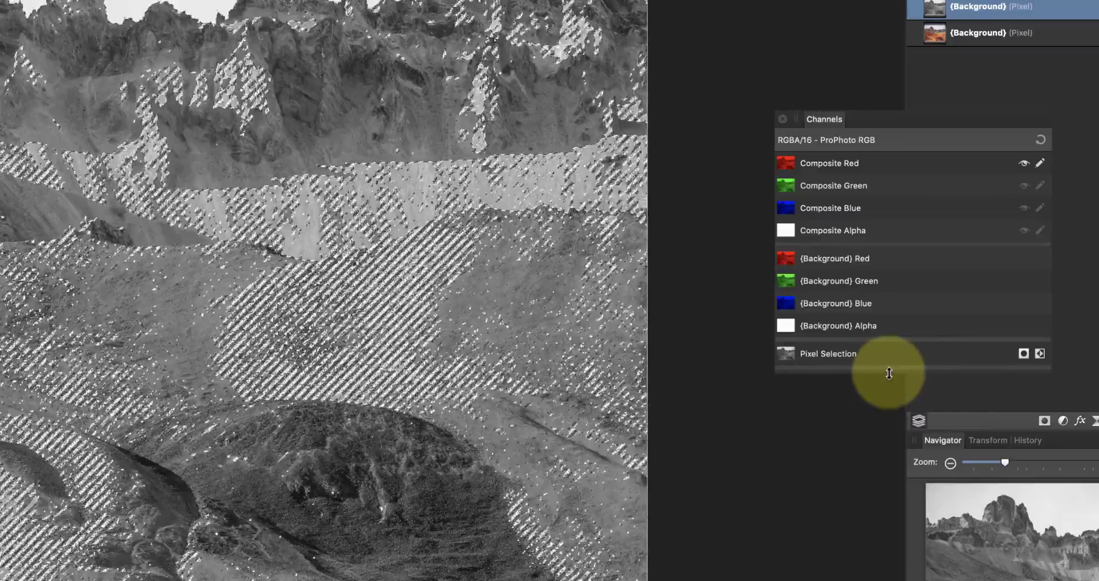
{"action": "left_click_drag", "start_coordinate": [889, 374], "coordinate": [896, 515]}
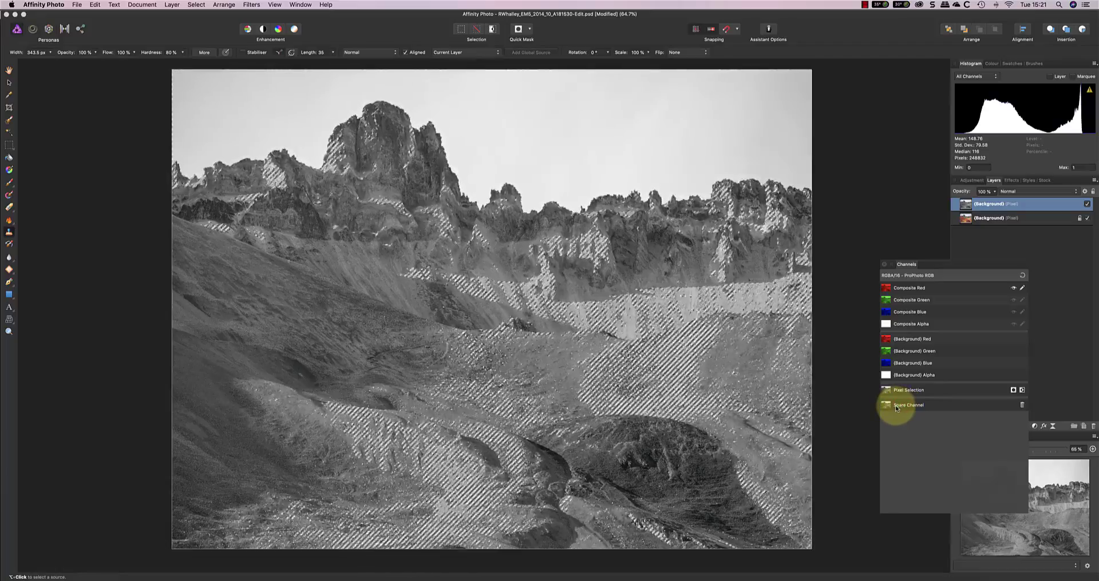
{"action": "right_click", "coordinate": [896, 408]}
{"action": "left_click", "coordinate": [915, 410]}
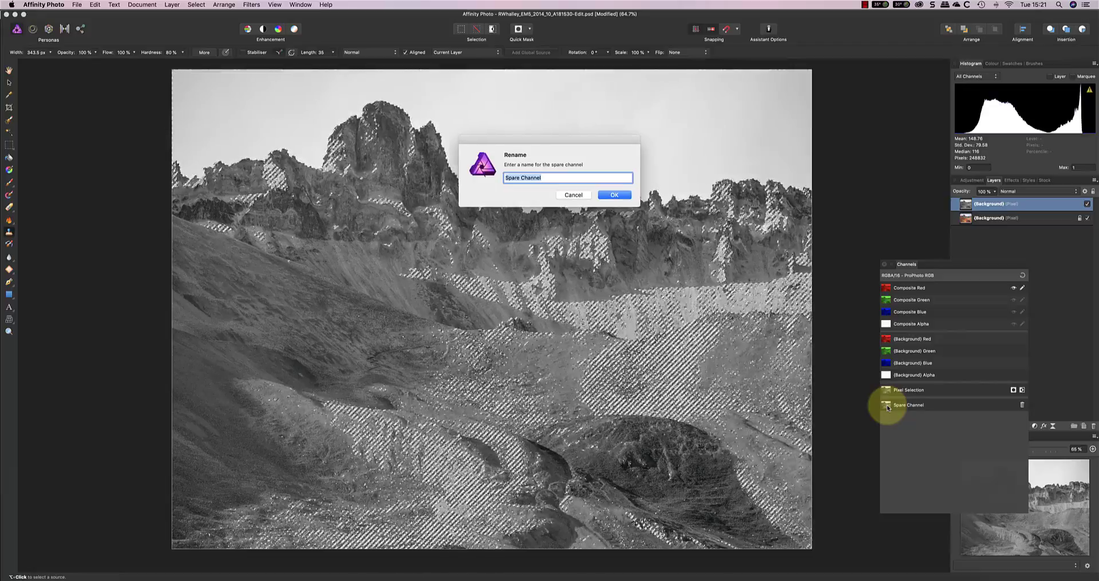
{"action": "type", "text": "Lig"}
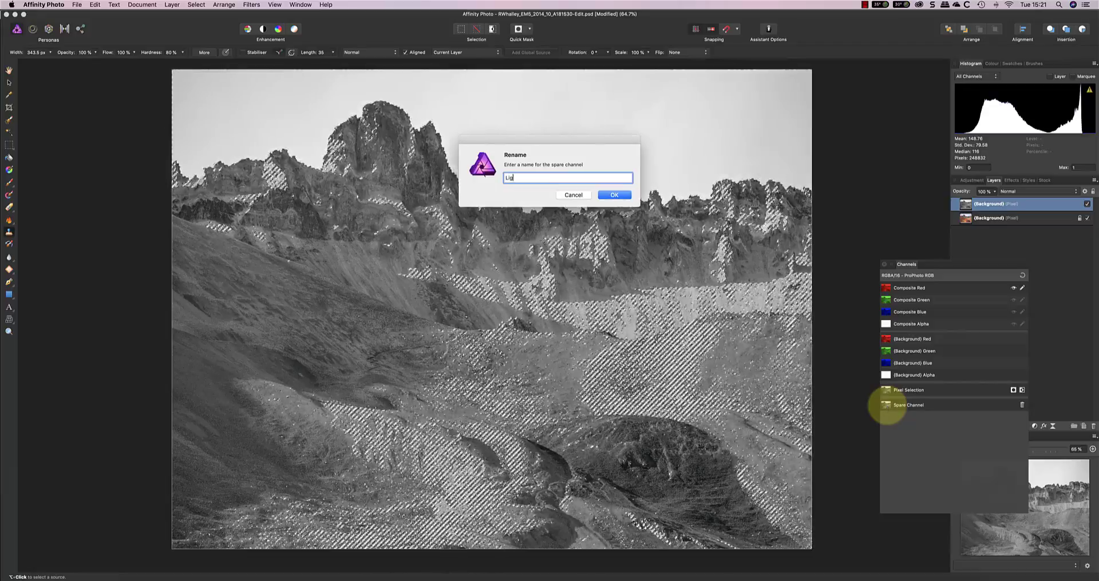
{"action": "type", "text": "hts 1"}
{"action": "key", "text": "Return"}
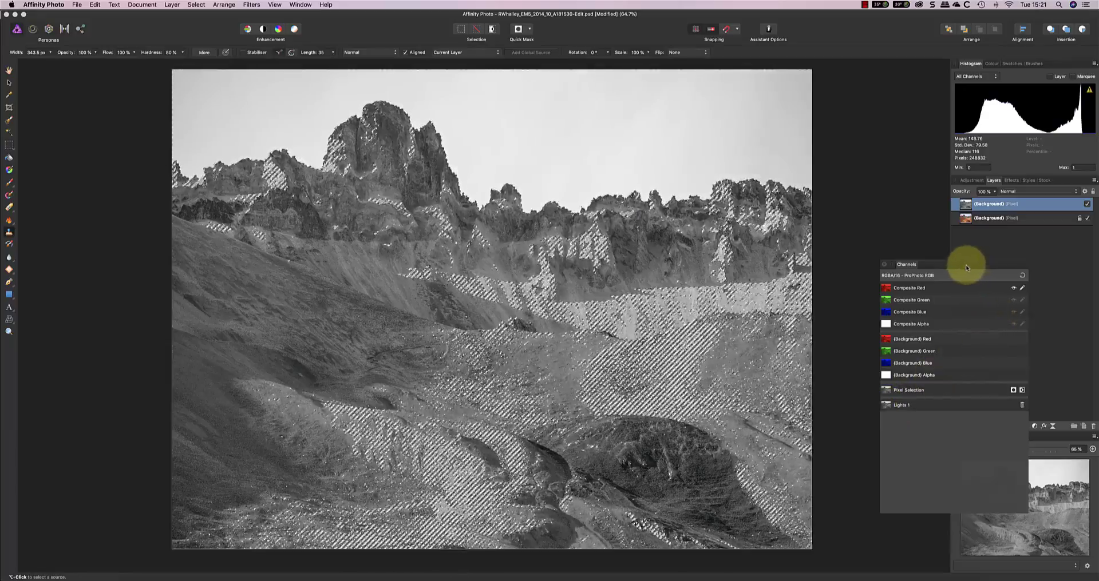
Duplicate the greyscale layer and set the copy's blend mode to Multiply to darken it
{"action": "left_click_drag", "start_coordinate": [966, 267], "coordinate": [930, 286]}
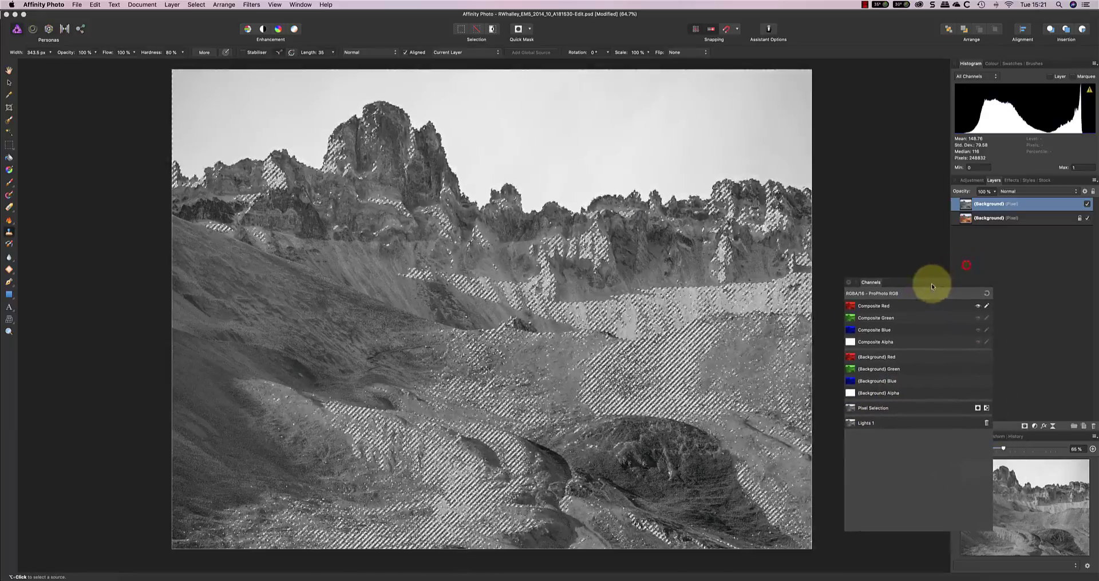
{"action": "right_click", "coordinate": [992, 207]}
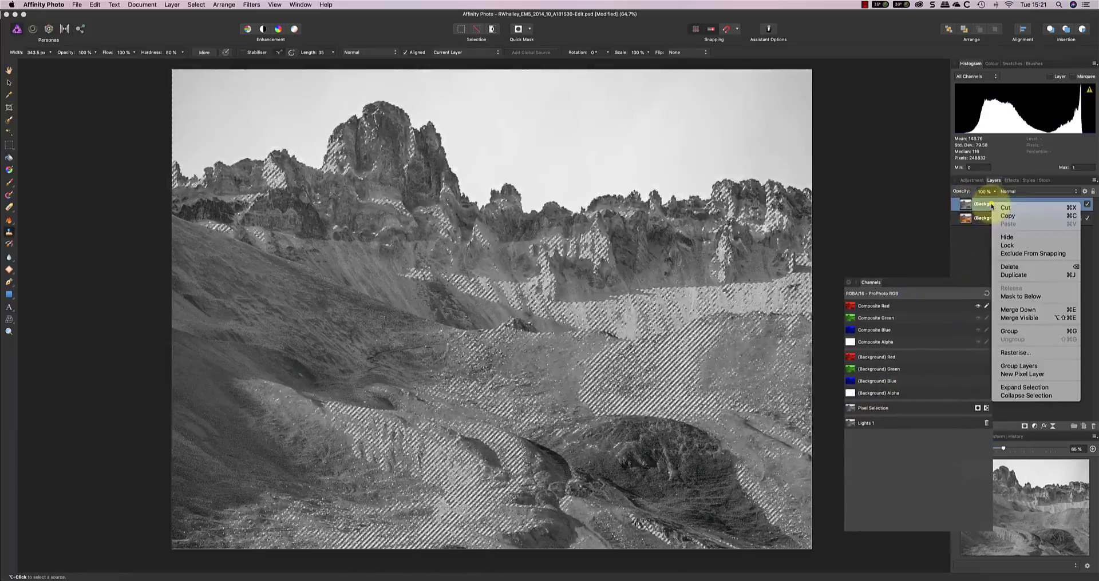
{"action": "left_click", "coordinate": [1031, 275]}
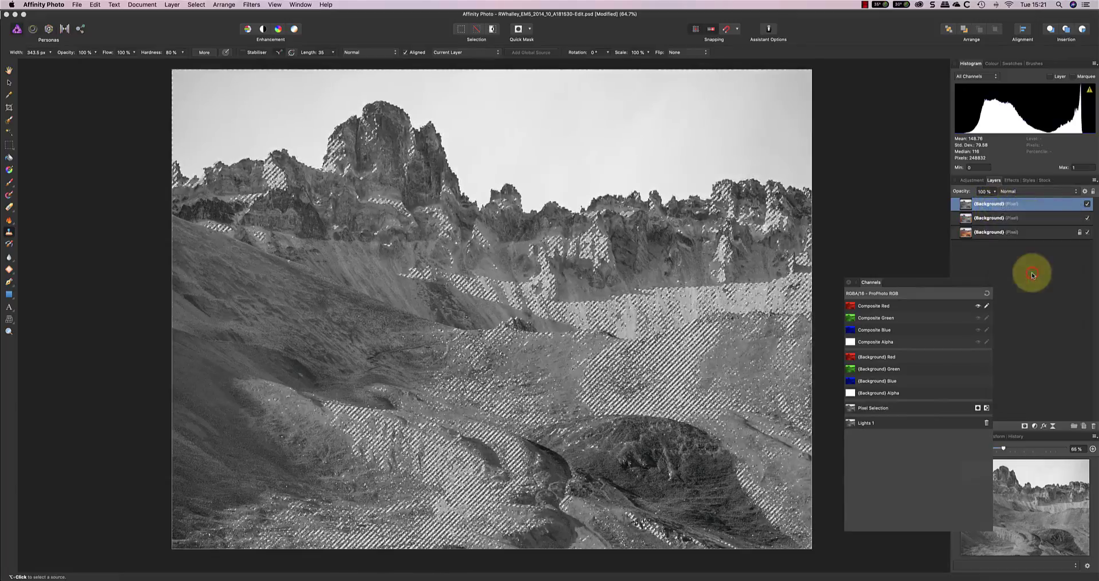
{"action": "left_click", "coordinate": [1022, 192]}
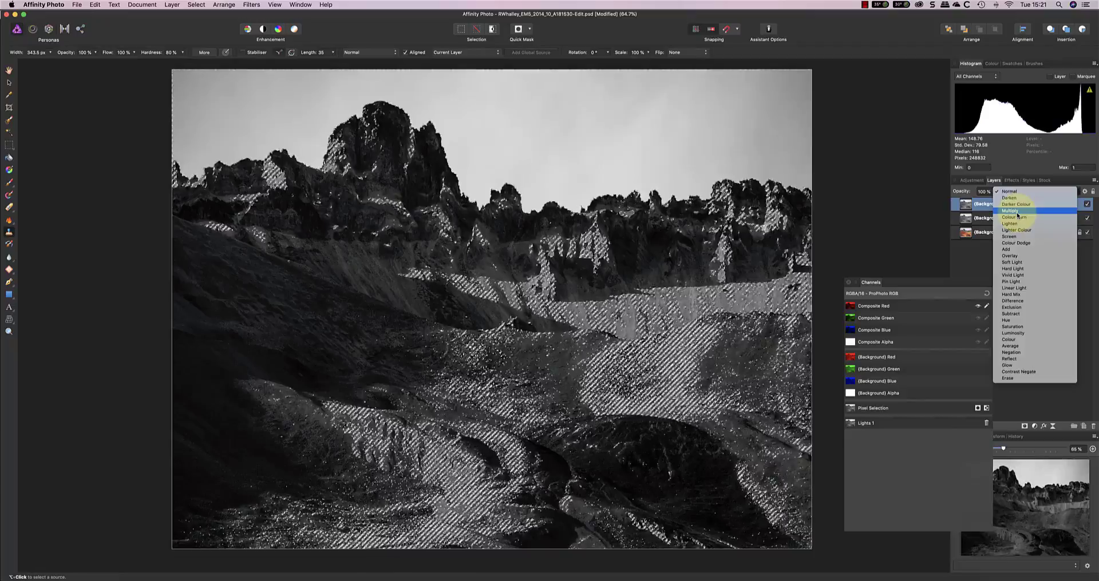
{"action": "left_click", "coordinate": [1017, 211]}
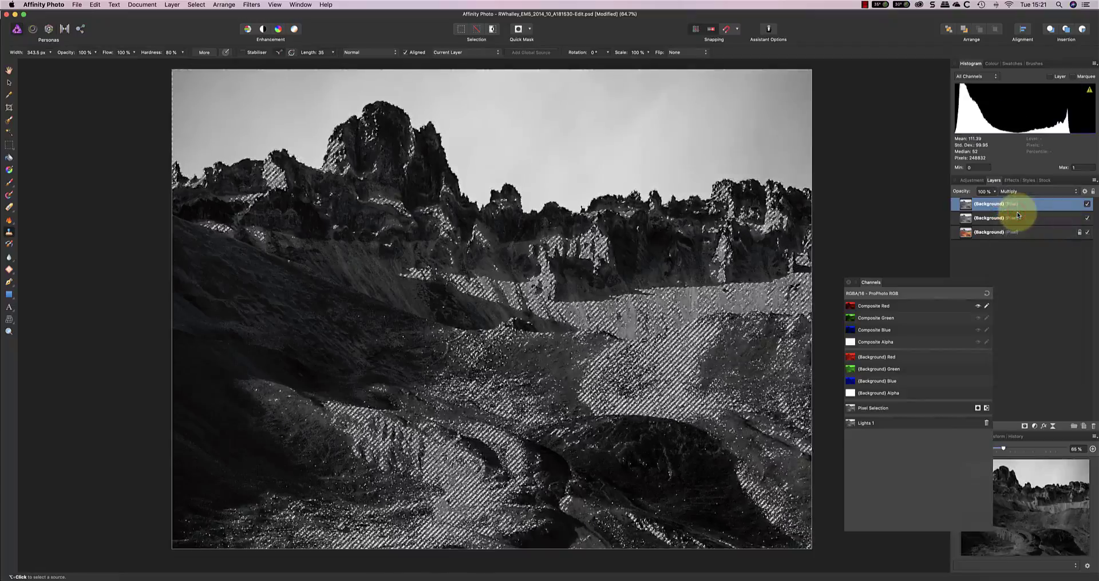
Load Composite Red as a selection and save it as spare channel 'Lights 2'
{"action": "right_click", "coordinate": [867, 309]}
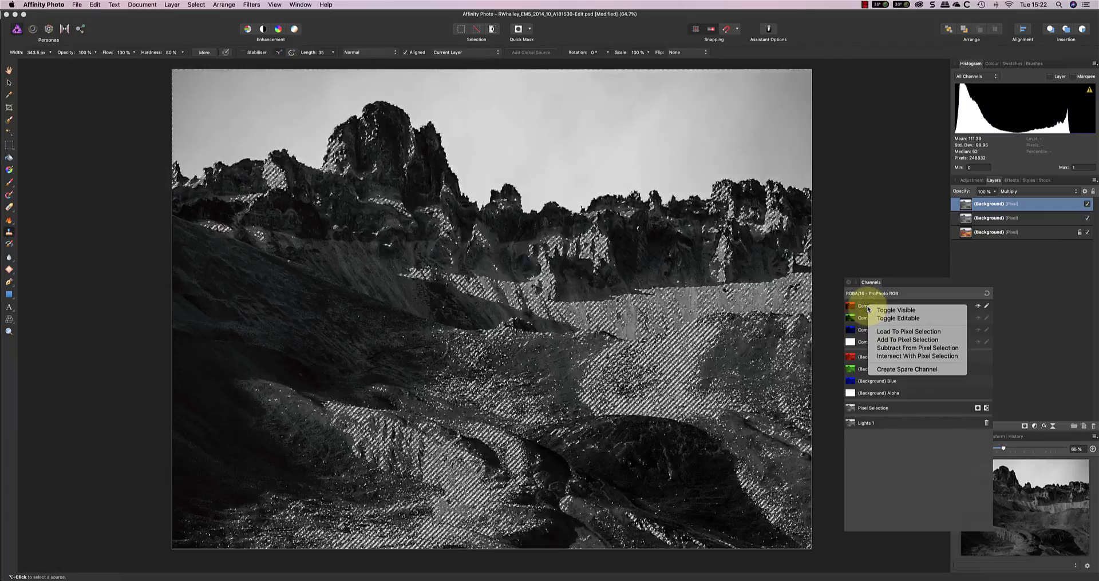
{"action": "left_click", "coordinate": [912, 331]}
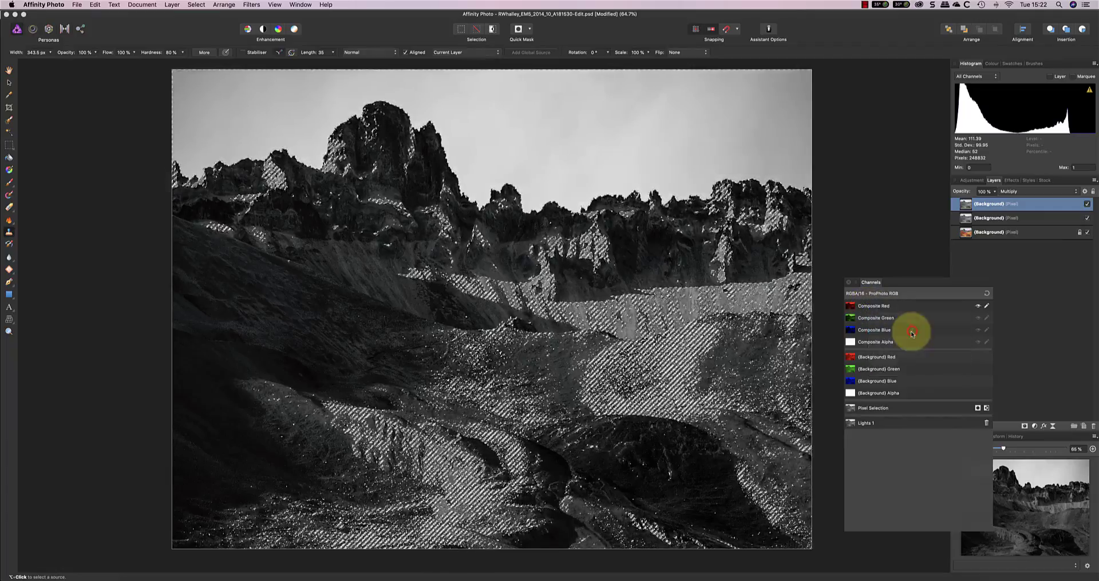
{"action": "right_click", "coordinate": [873, 411]}
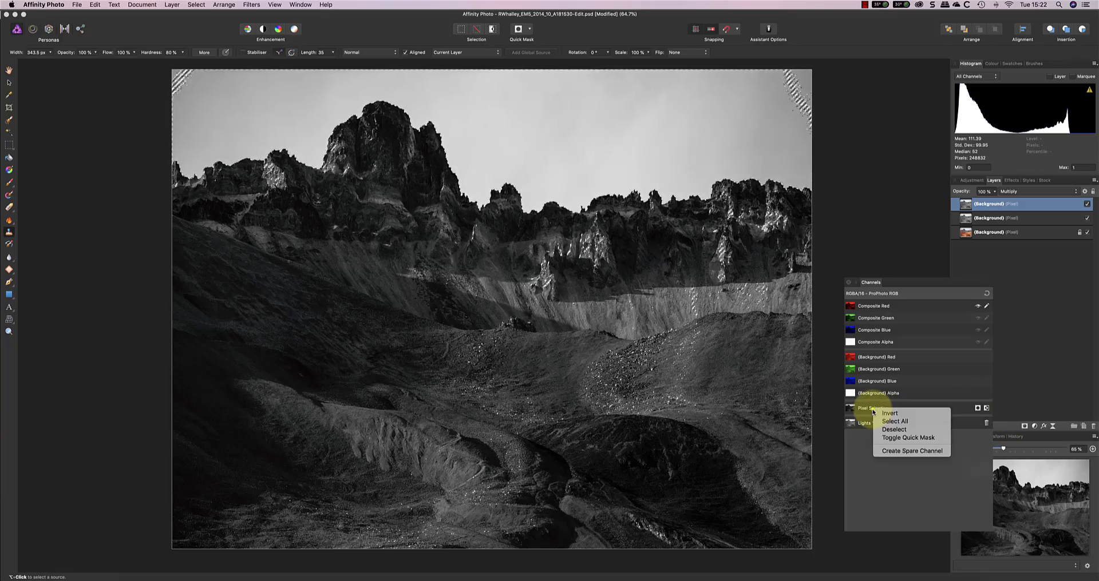
{"action": "left_click", "coordinate": [901, 452]}
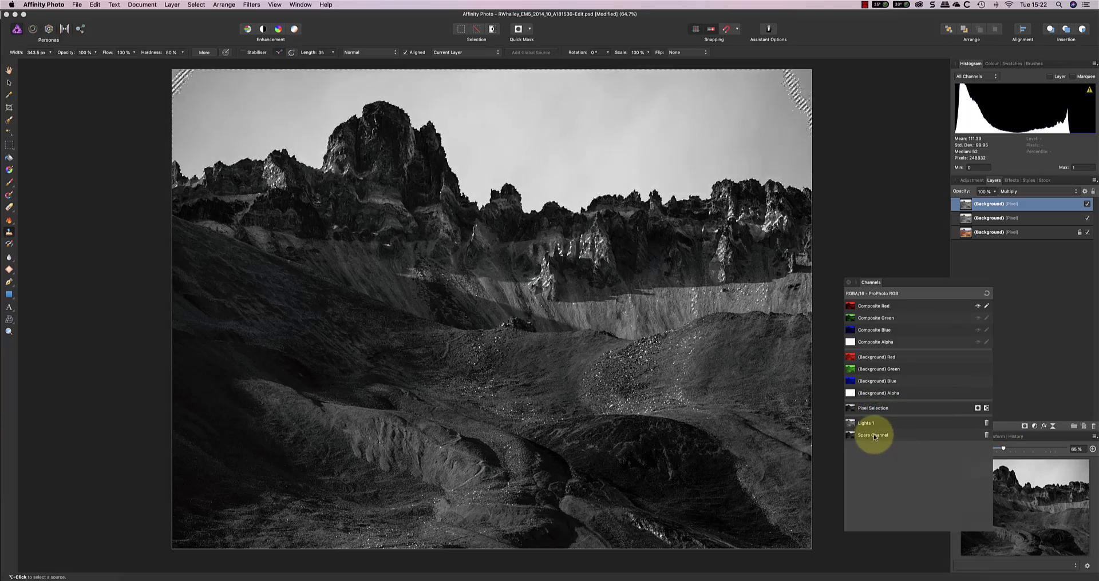
{"action": "right_click", "coordinate": [893, 436]}
{"action": "left_click", "coordinate": [899, 442]}
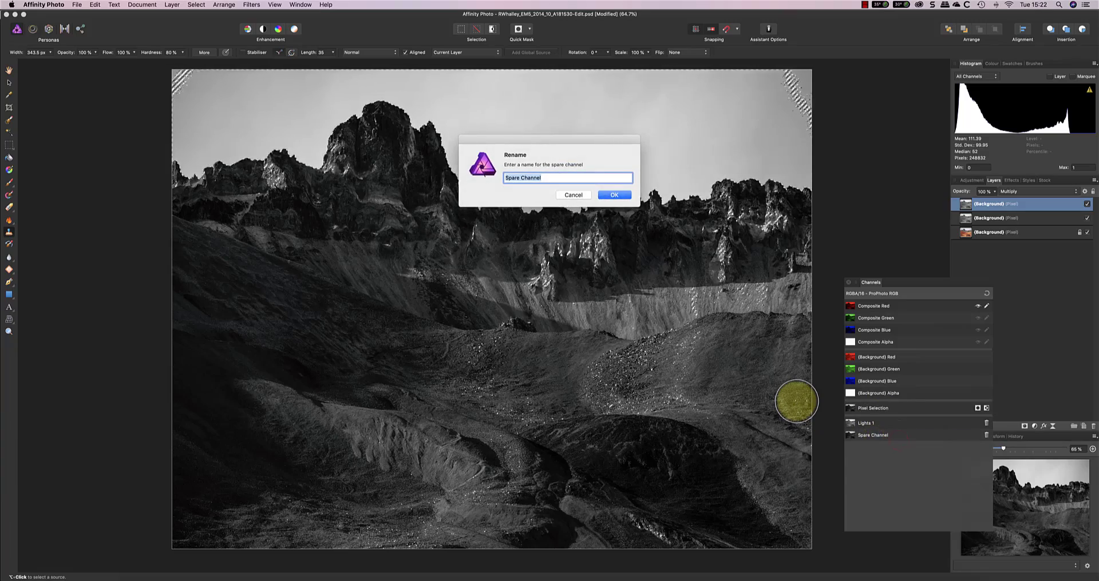
{"action": "type", "text": "Lights 2"}
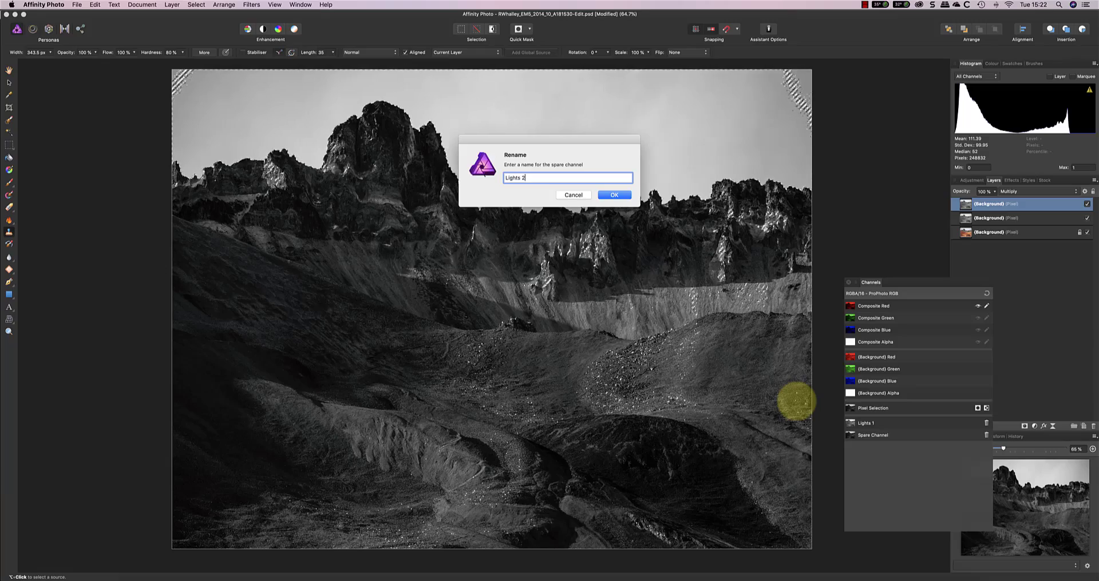
{"action": "key", "text": "Return"}
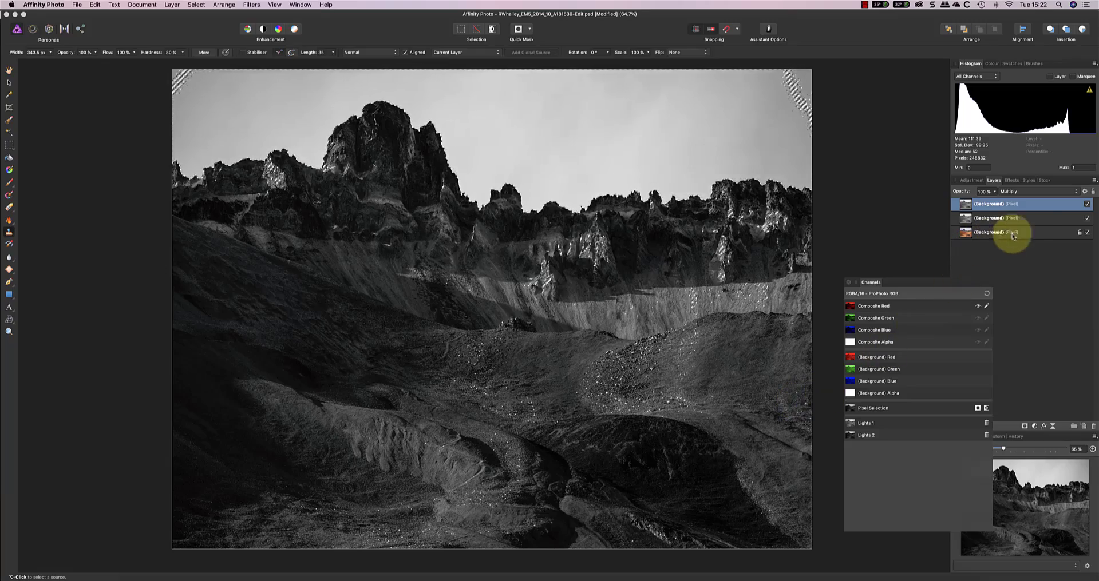
Duplicate the top Background layer and save its Composite Red selection as a new spare channel
{"action": "right_click", "coordinate": [1025, 205]}
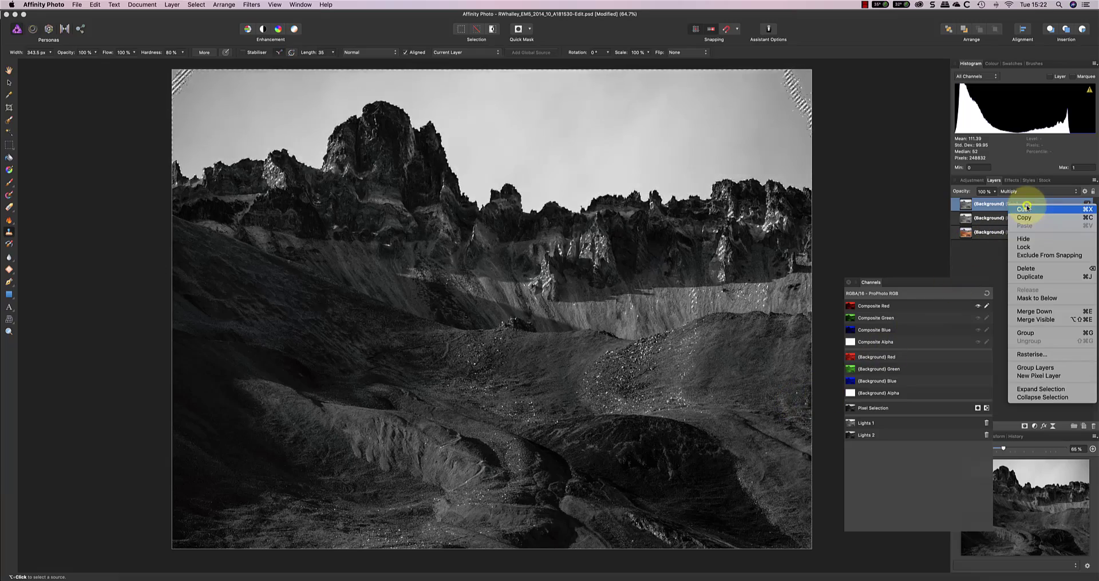
{"action": "left_click", "coordinate": [1031, 276]}
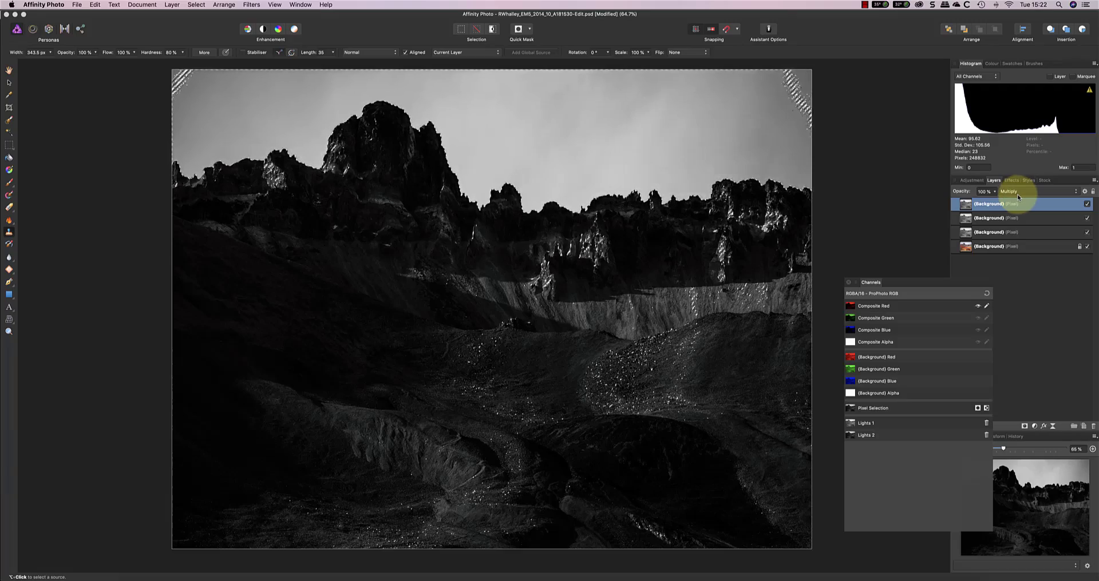
{"action": "right_click", "coordinate": [869, 309]}
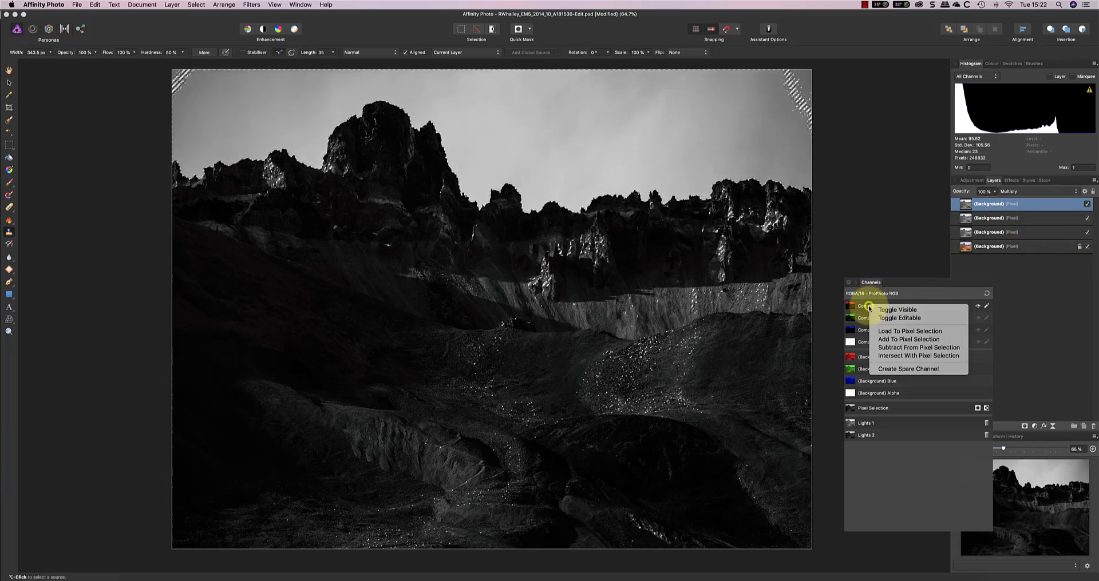
{"action": "left_click", "coordinate": [909, 332]}
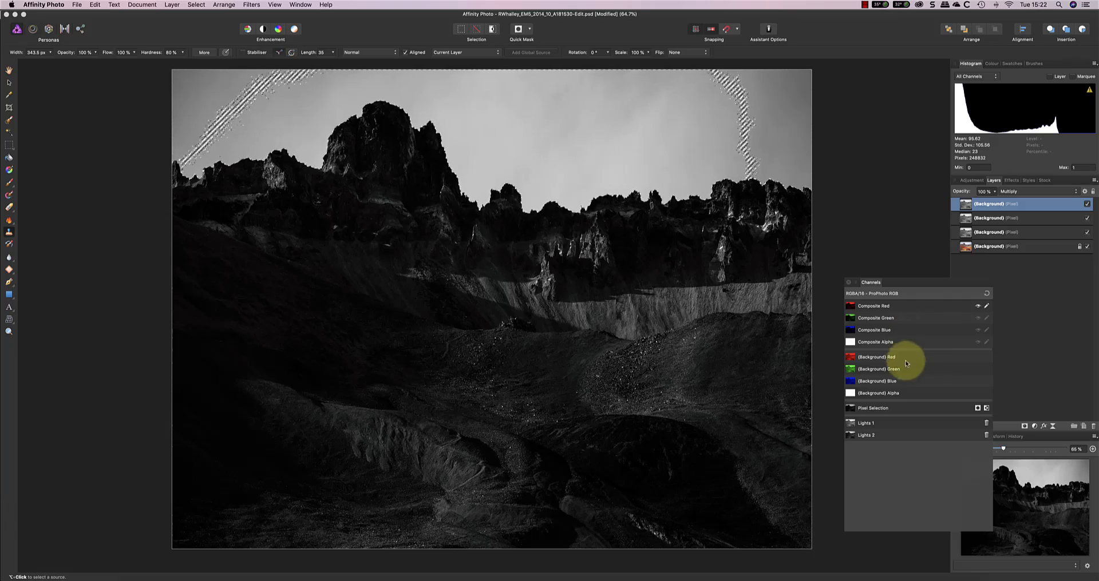
{"action": "right_click", "coordinate": [876, 410]}
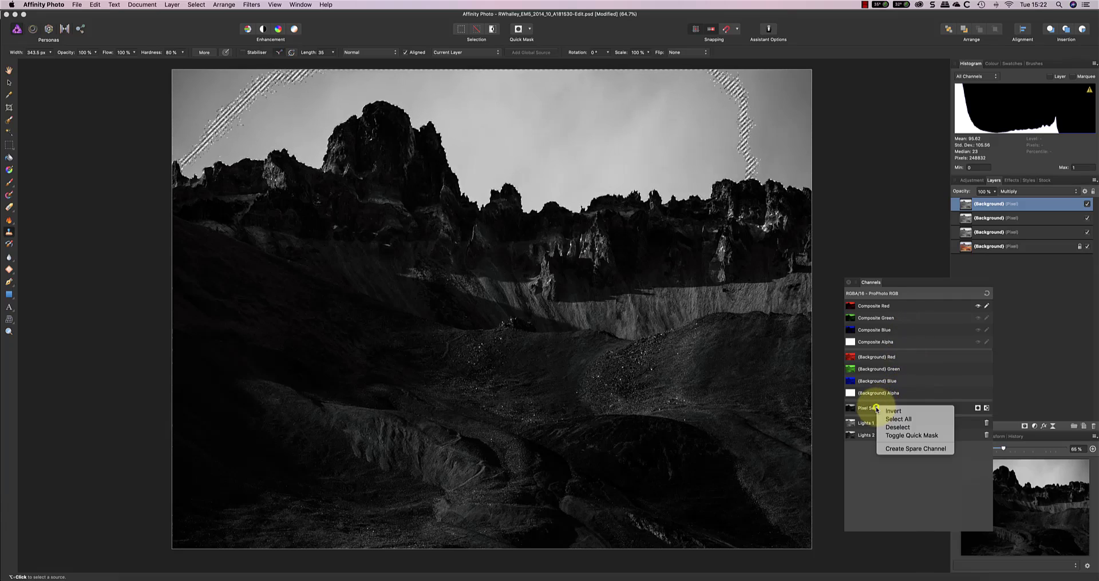
{"action": "left_click", "coordinate": [923, 450]}
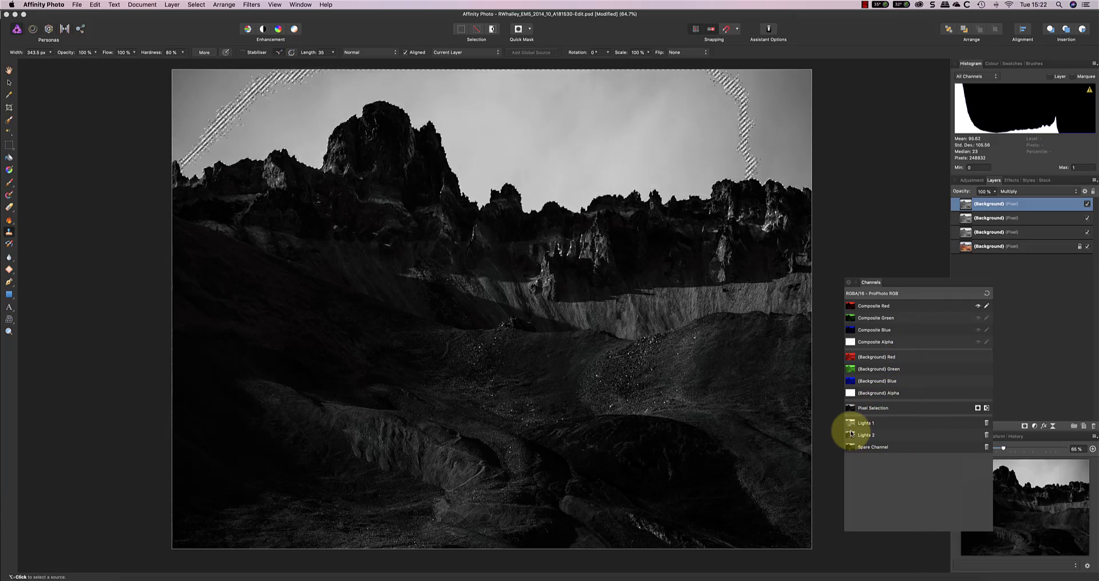
{"action": "right_click", "coordinate": [874, 447]}
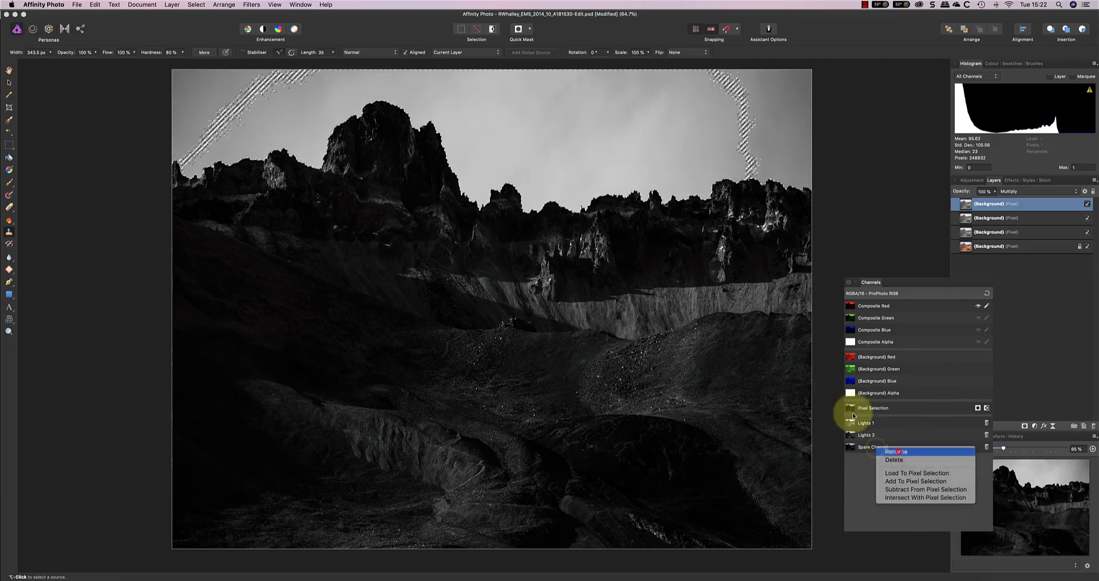
{"action": "left_click", "coordinate": [896, 453]}
{"action": "type", "text": "Lights 3"}
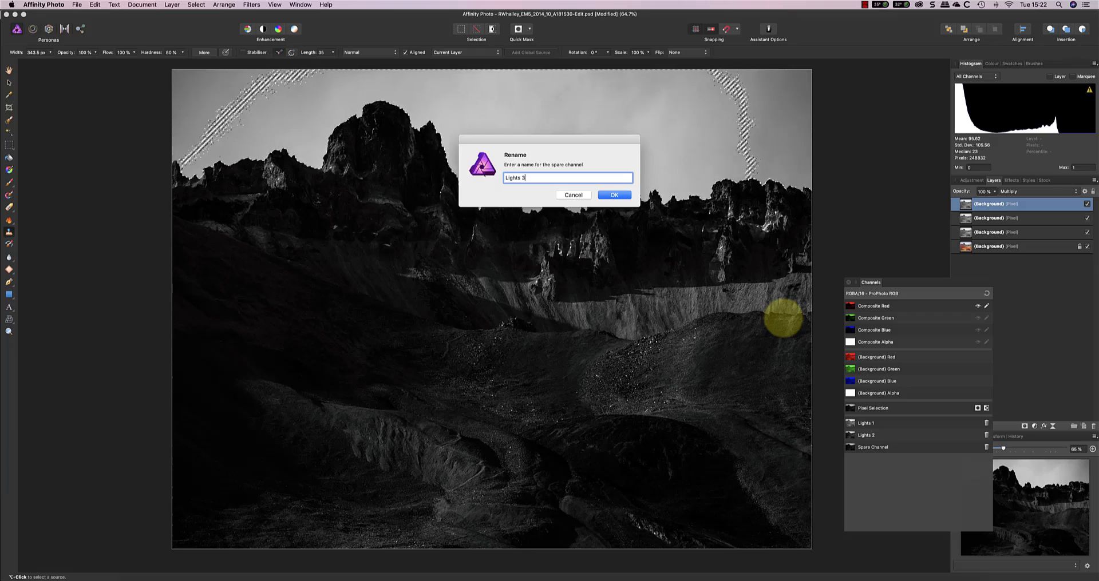
Name the third spare channel 'Lights 3' and add the second Background layer to the selection
{"action": "key", "text": "Return"}
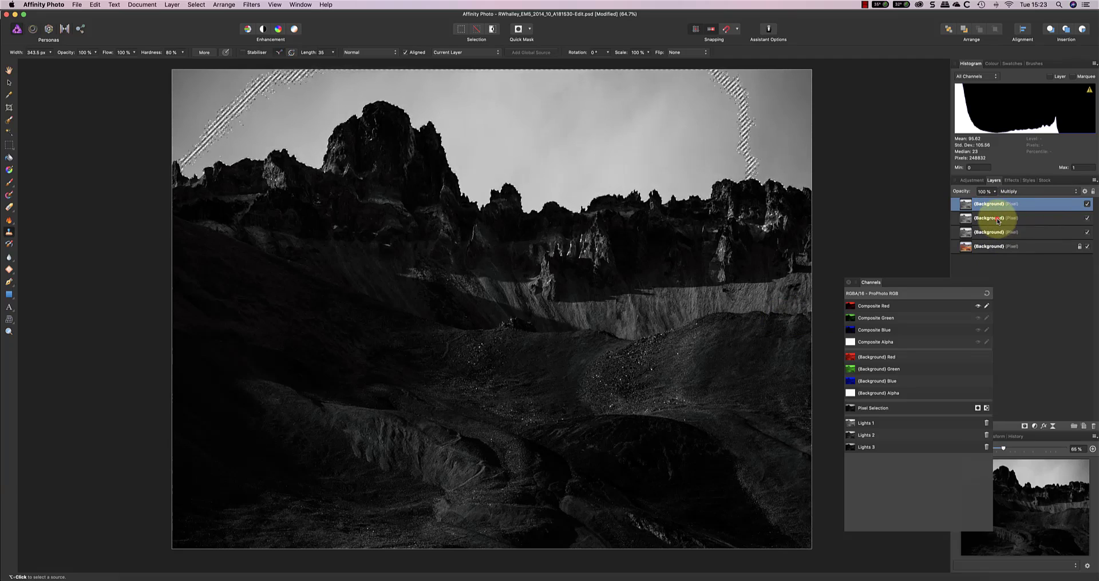
{"action": "left_click", "coordinate": [996, 219], "text": "shift"}
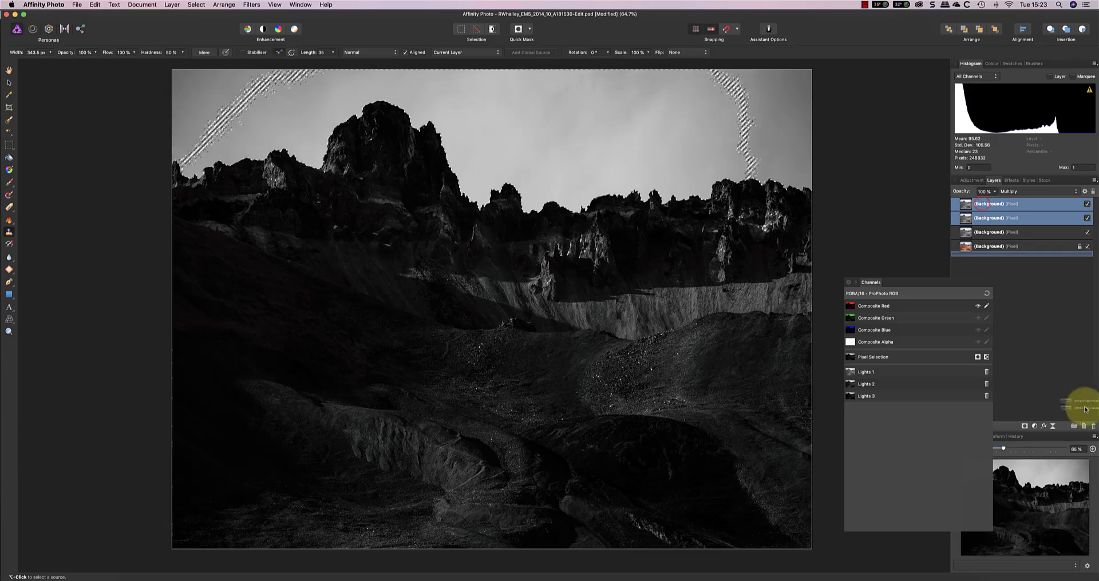
Delete the two multiplied Background copies and begin editing the top layer's name
{"action": "left_click", "coordinate": [1092, 427]}
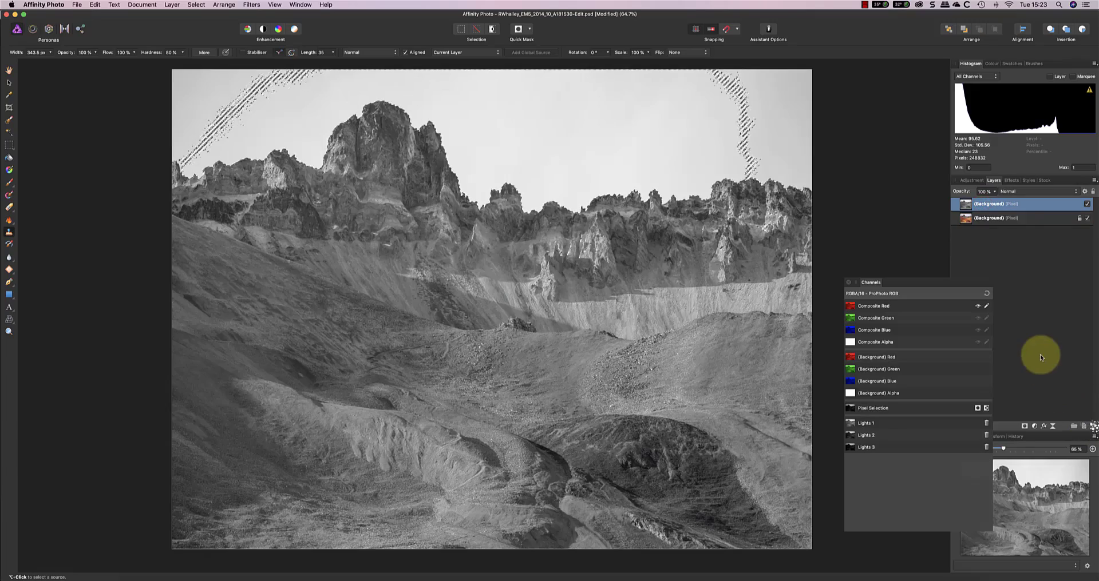
{"action": "double_click", "coordinate": [996, 205]}
{"action": "left_click", "coordinate": [965, 206]}
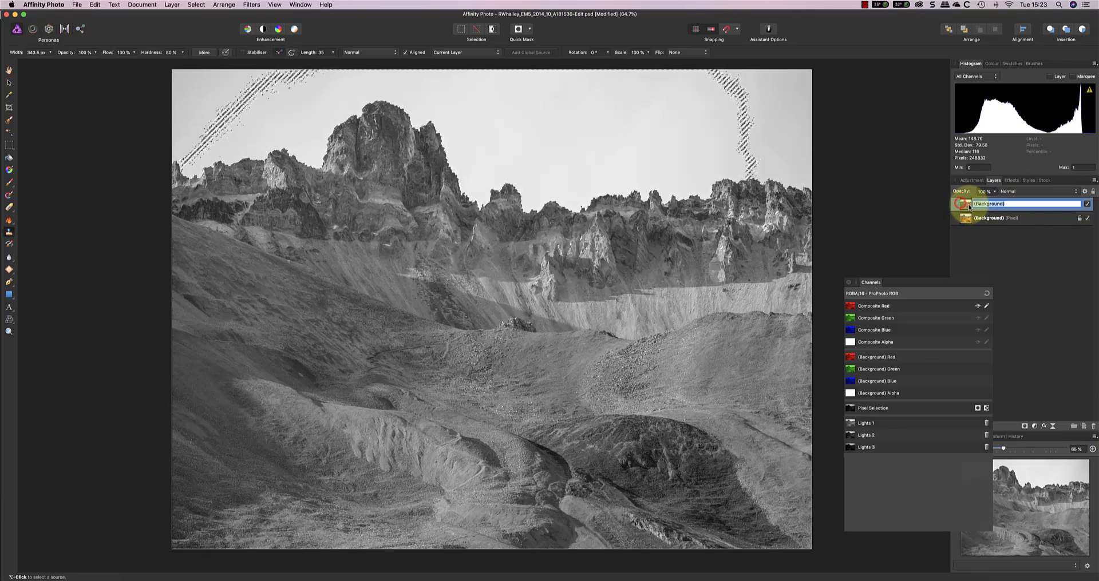
{"action": "left_click_drag", "start_coordinate": [969, 208], "coordinate": [977, 212]}
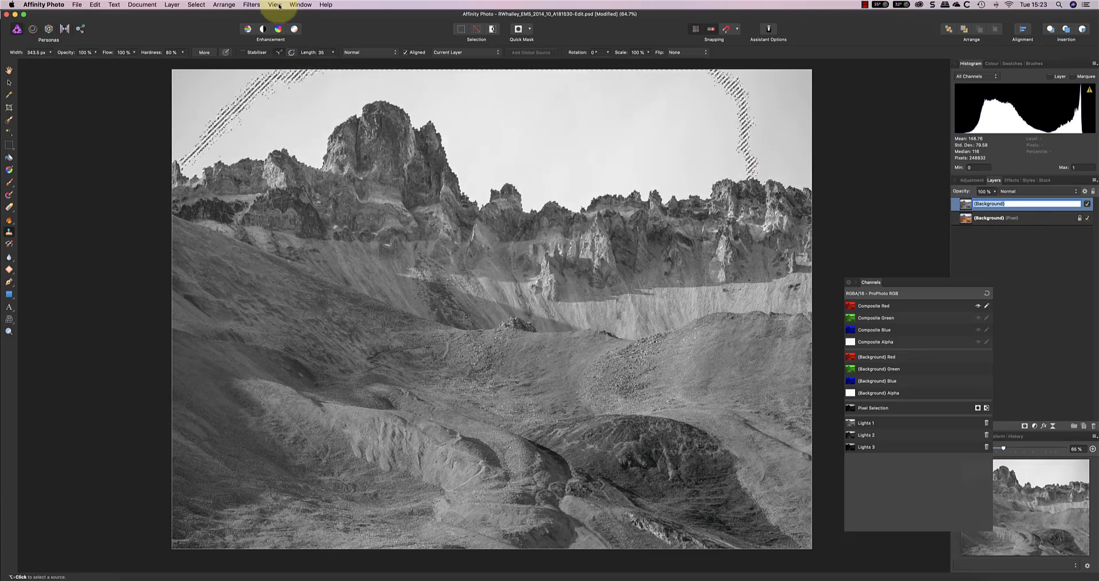
Deselect everything and bring up the adjustments list
{"action": "left_click", "coordinate": [196, 4]}
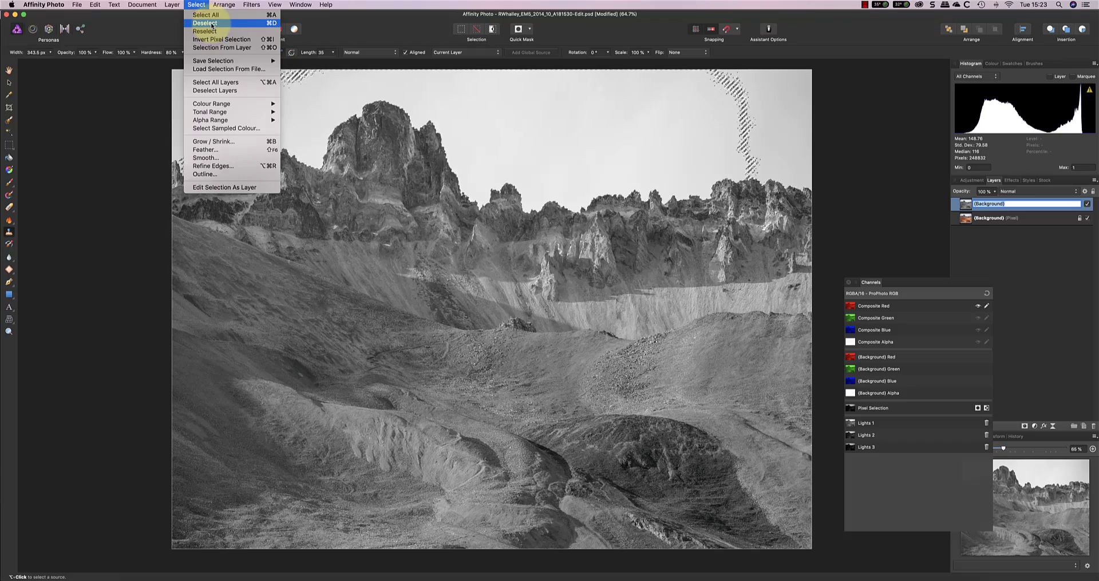
{"action": "left_click", "coordinate": [206, 23]}
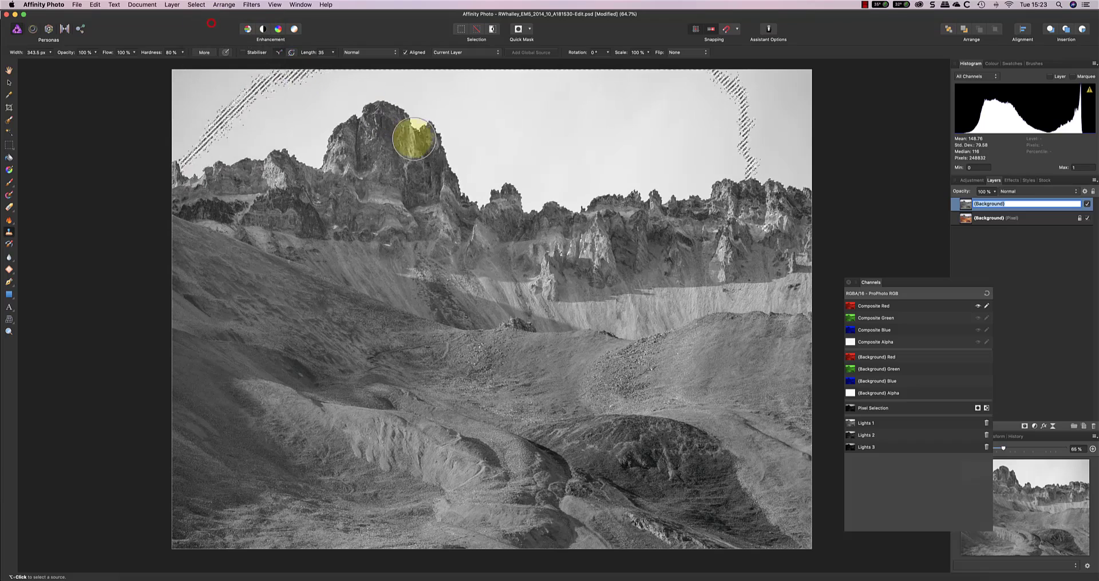
{"action": "left_click", "coordinate": [975, 181]}
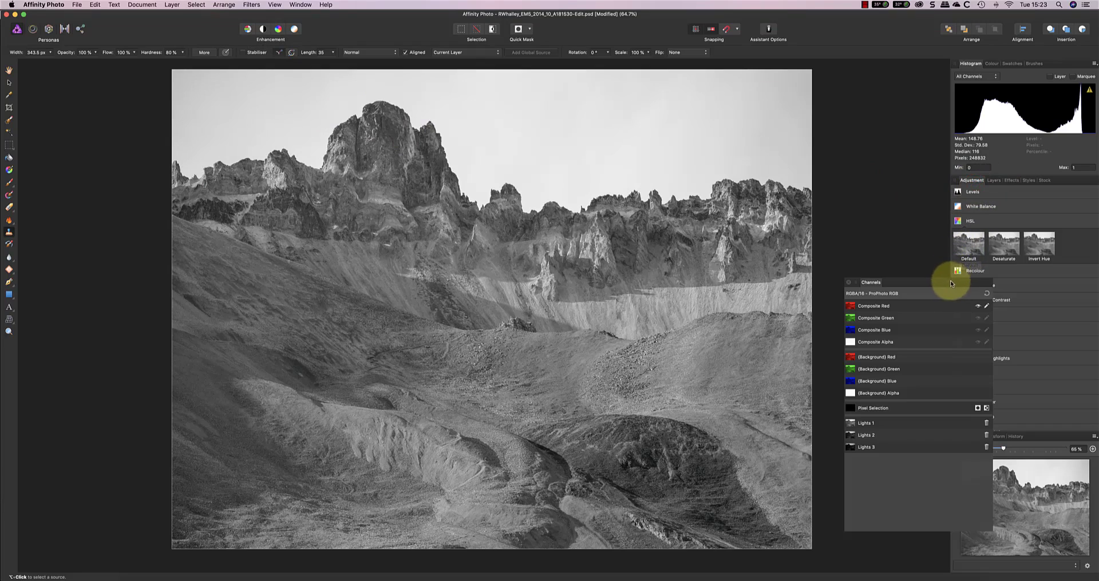
{"action": "left_click_drag", "start_coordinate": [950, 281], "coordinate": [813, 291]}
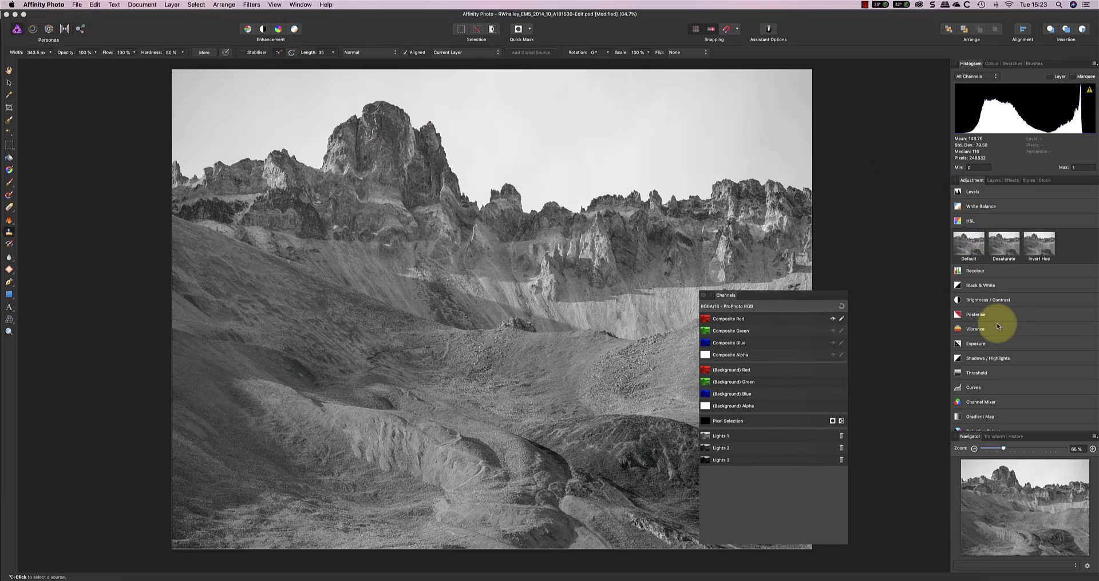
{"action": "scroll", "coordinate": [997, 326], "scroll_direction": "down", "scroll_amount": 5}
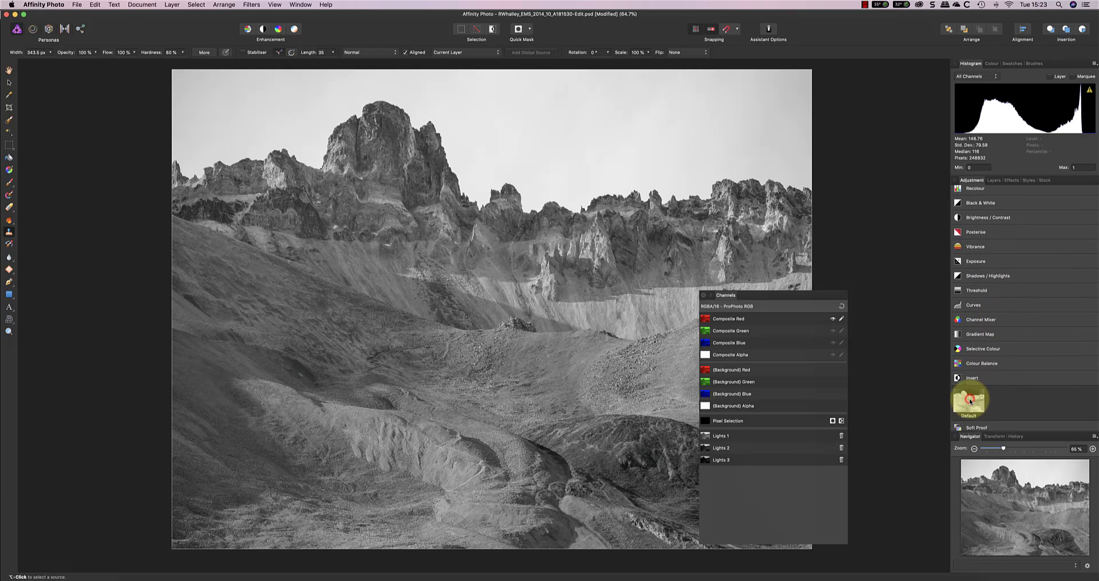
Add an Invert adjustment, merge it into the top Background layer, and dock Channels top-left
{"action": "left_click", "coordinate": [970, 403]}
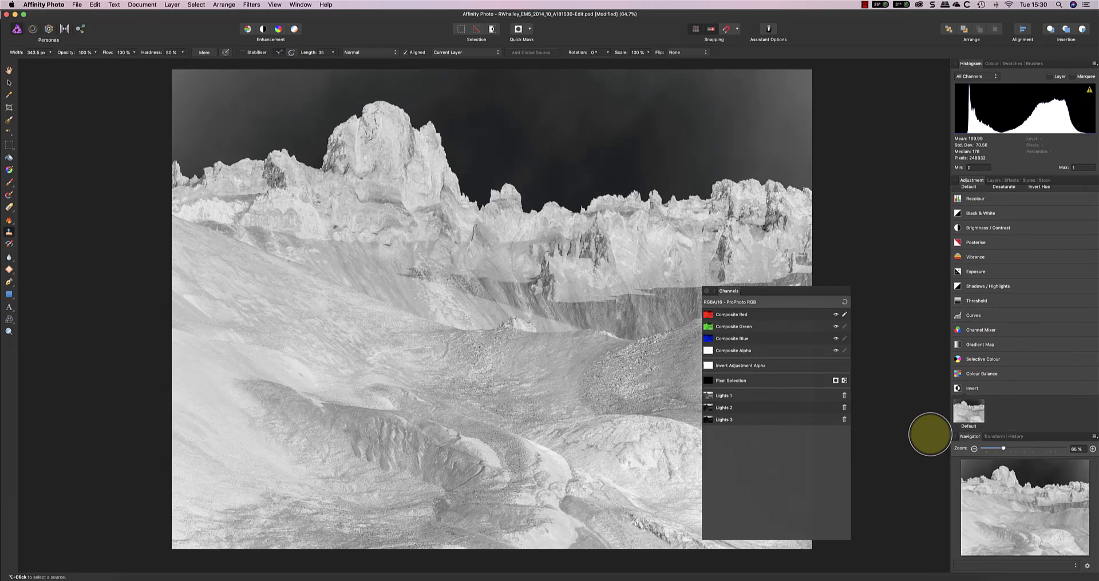
{"action": "left_click", "coordinate": [993, 181]}
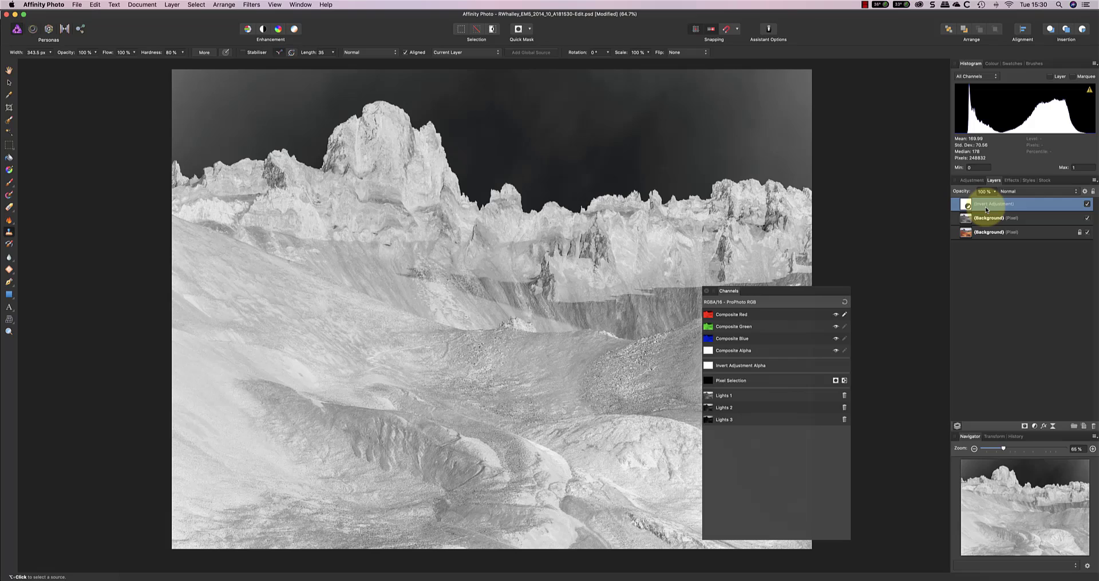
{"action": "right_click", "coordinate": [986, 210]}
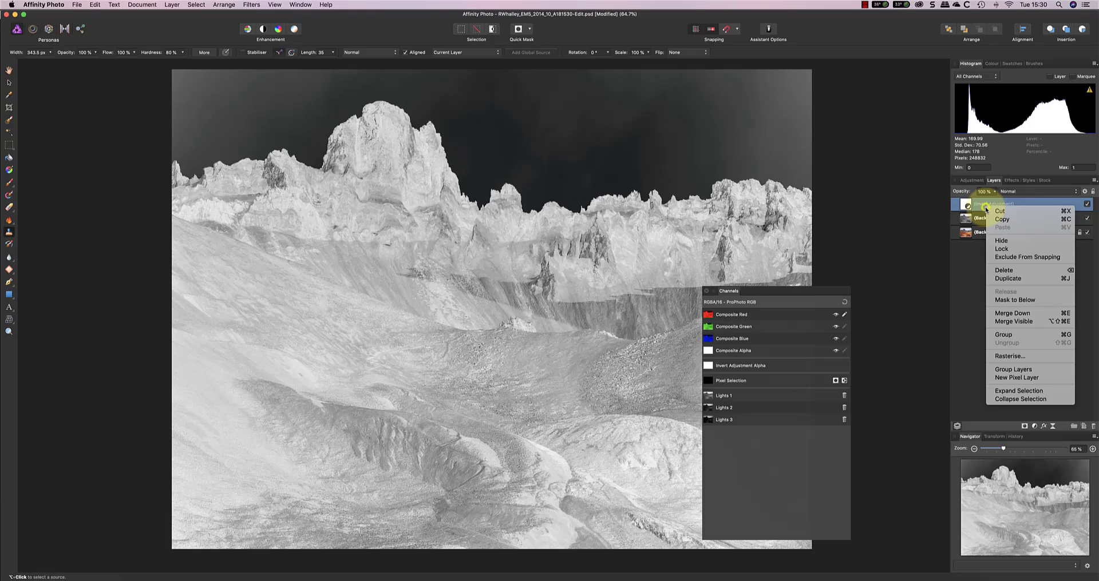
{"action": "left_click", "coordinate": [1022, 314]}
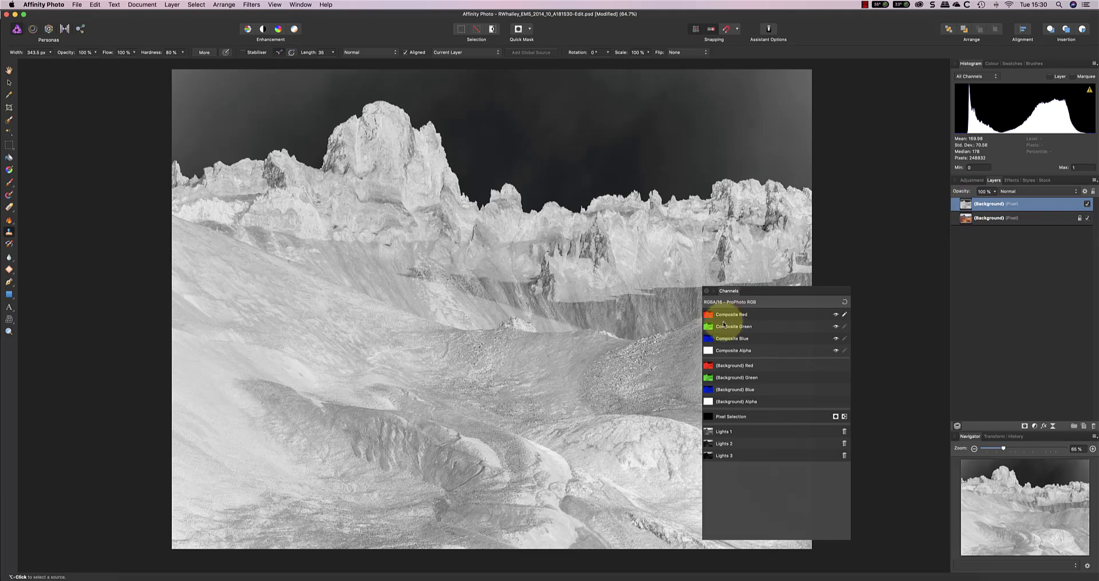
{"action": "mouse_move", "coordinate": [769, 289]}
{"action": "left_mouse_down"}
{"action": "mouse_move", "coordinate": [84, 182]}
{"action": "mouse_move", "coordinate": [108, 176]}
{"action": "left_mouse_up"}
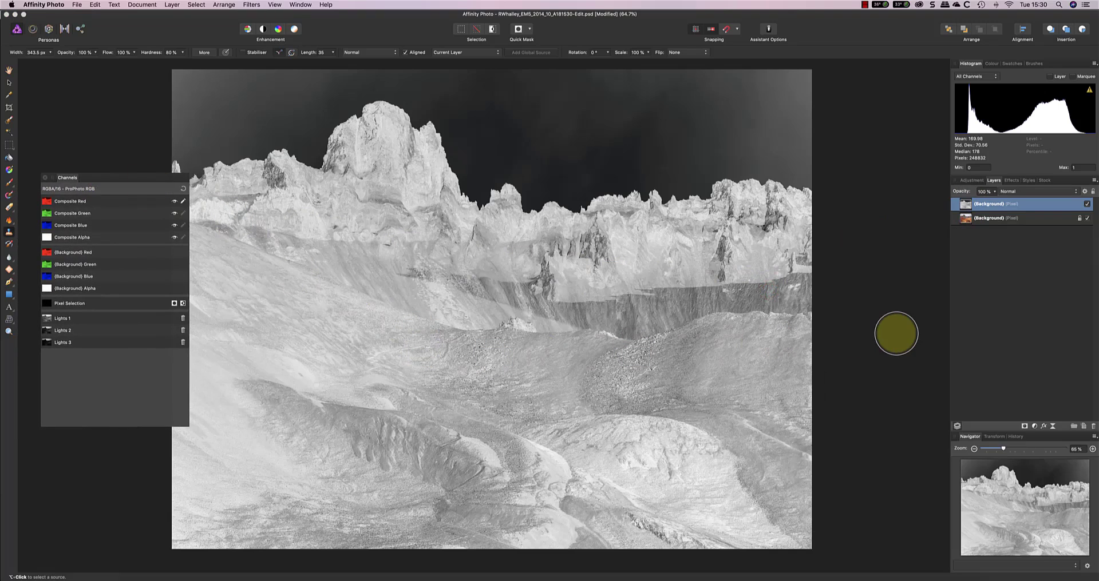
Save the inverted image's Composite Red selection as spare channel 'Darks 1'
{"action": "right_click", "coordinate": [73, 204]}
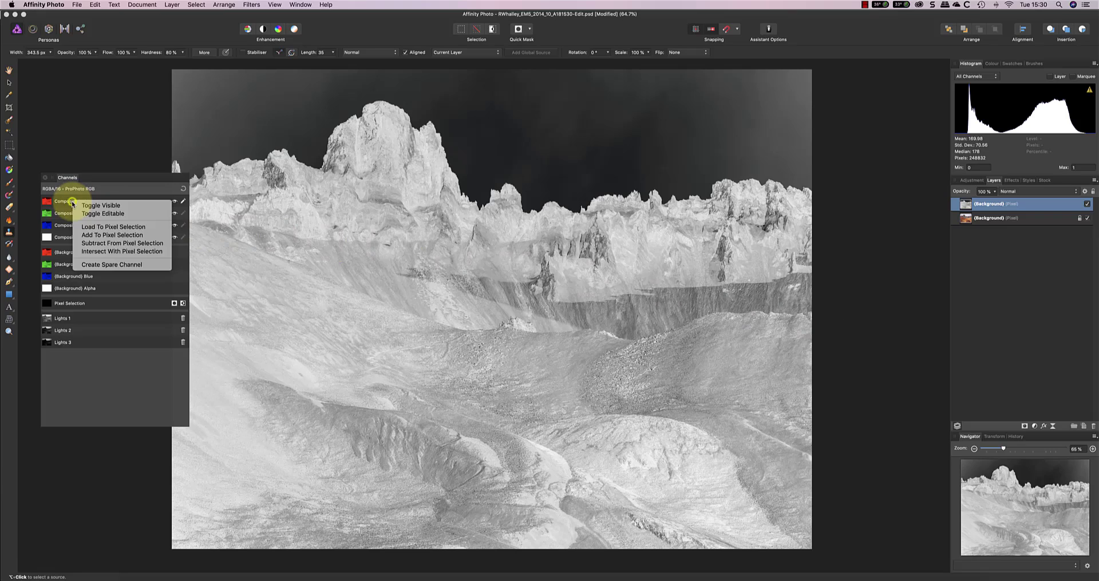
{"action": "left_click", "coordinate": [100, 227]}
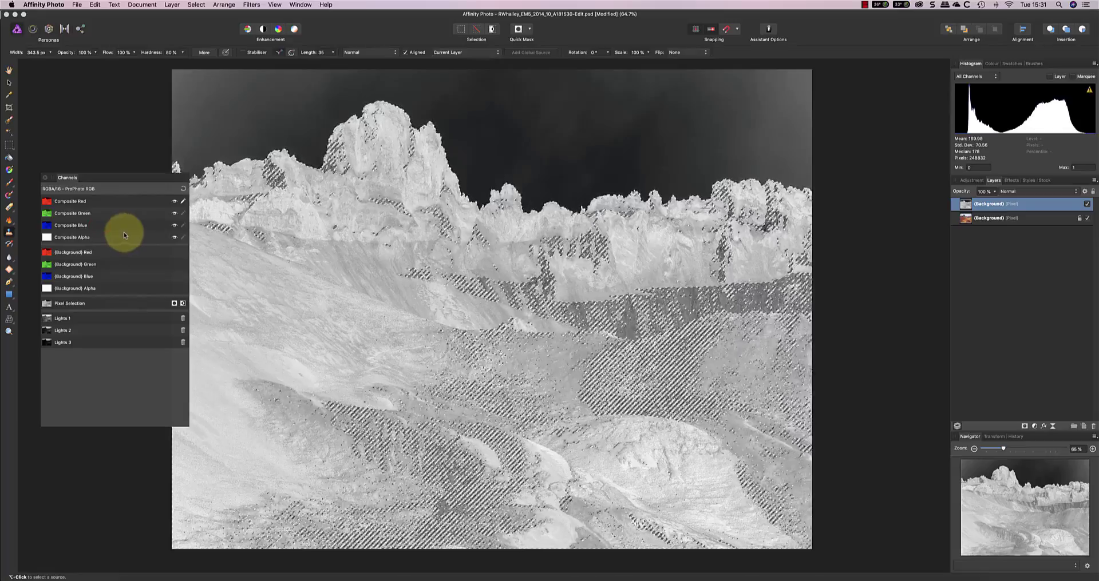
{"action": "right_click", "coordinate": [64, 303]}
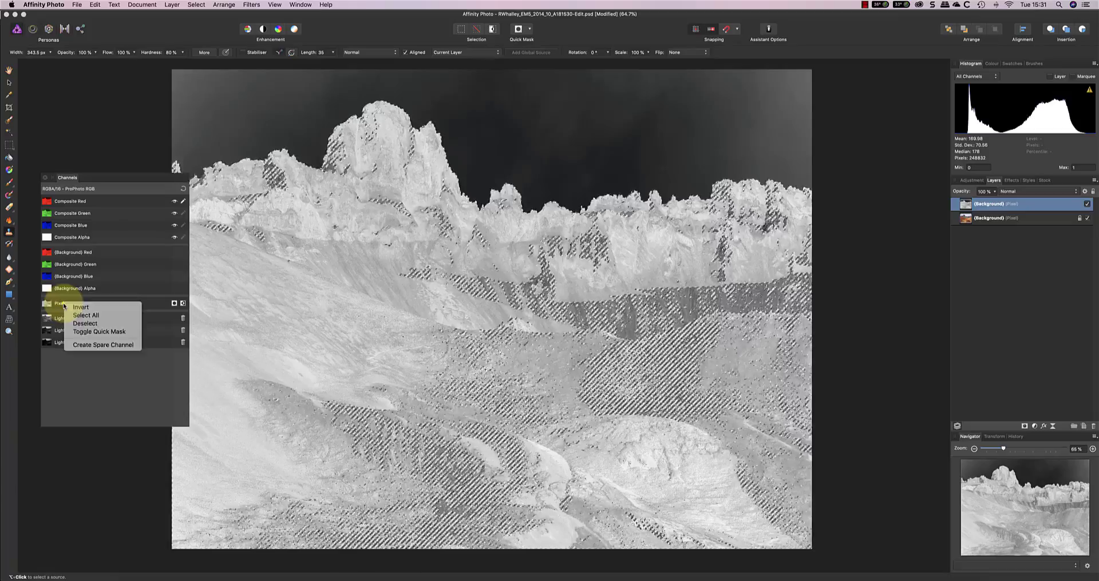
{"action": "left_click", "coordinate": [115, 345]}
{"action": "right_click", "coordinate": [60, 354]}
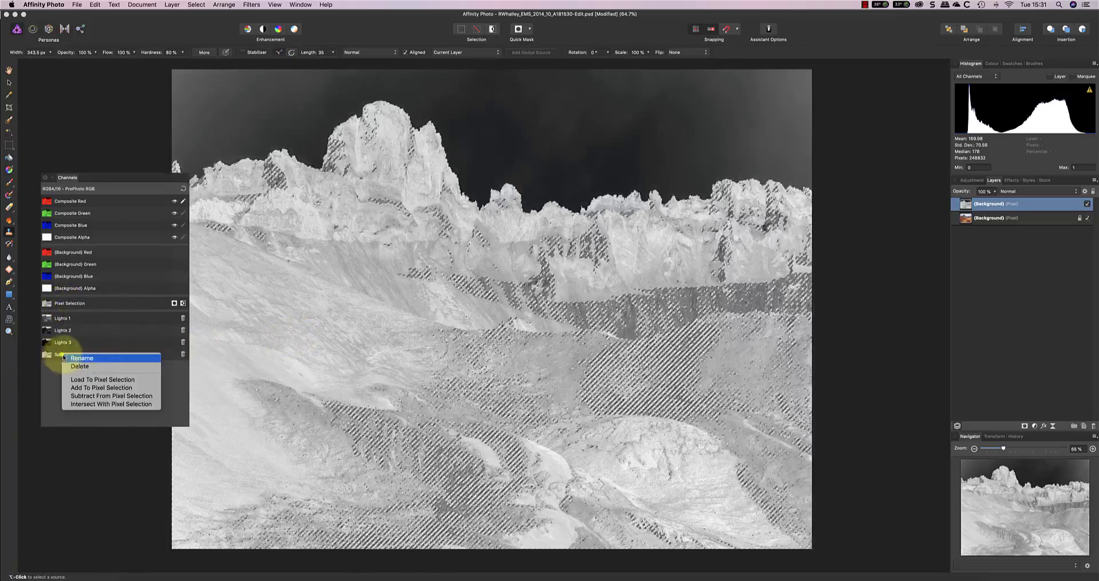
{"action": "left_click", "coordinate": [90, 361]}
{"action": "type", "text": "Darks 1"}
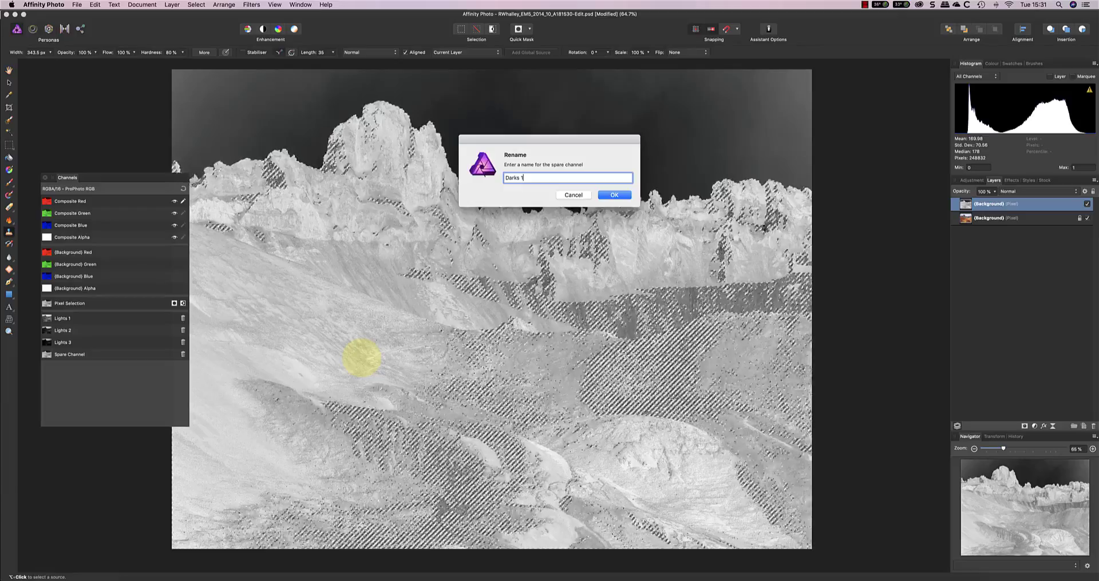
{"action": "key", "text": "Return"}
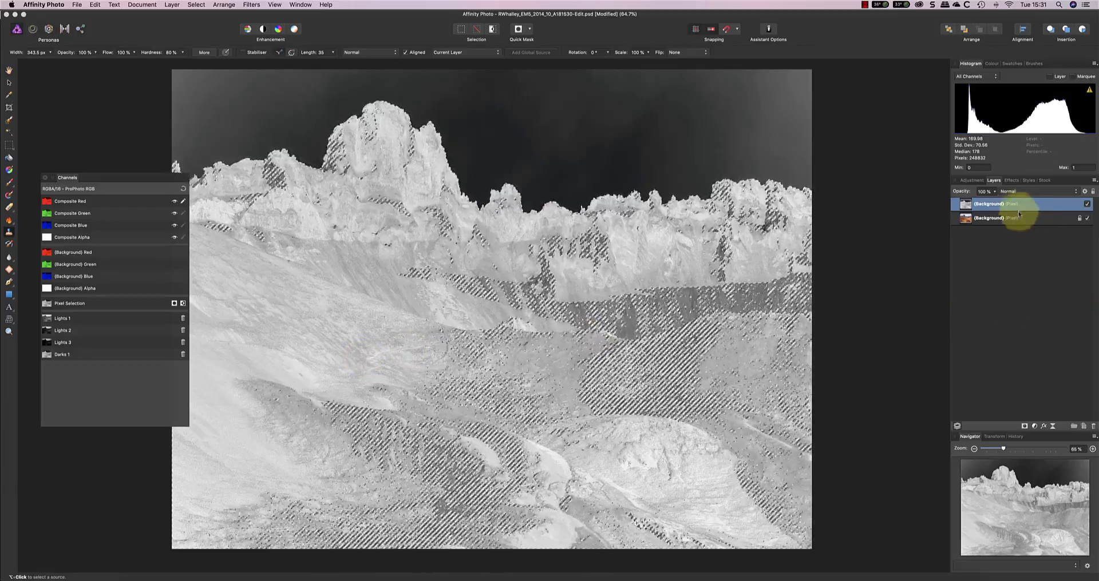
Duplicate the inverted top layer and set the copy's blend mode to Multiply
{"action": "right_click", "coordinate": [1017, 206]}
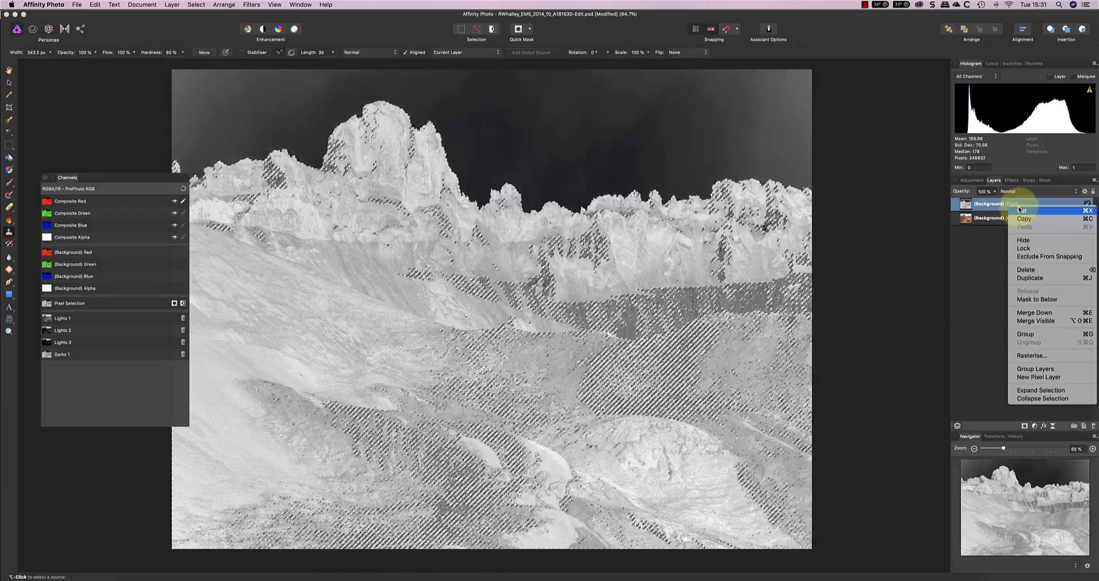
{"action": "left_click", "coordinate": [1043, 278]}
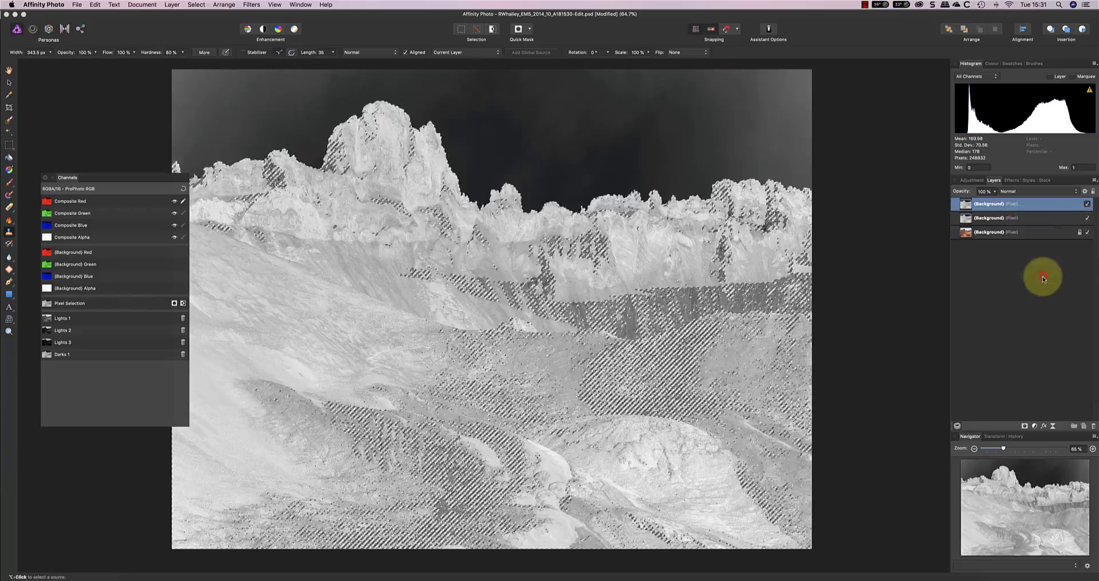
{"action": "left_click", "coordinate": [1021, 192]}
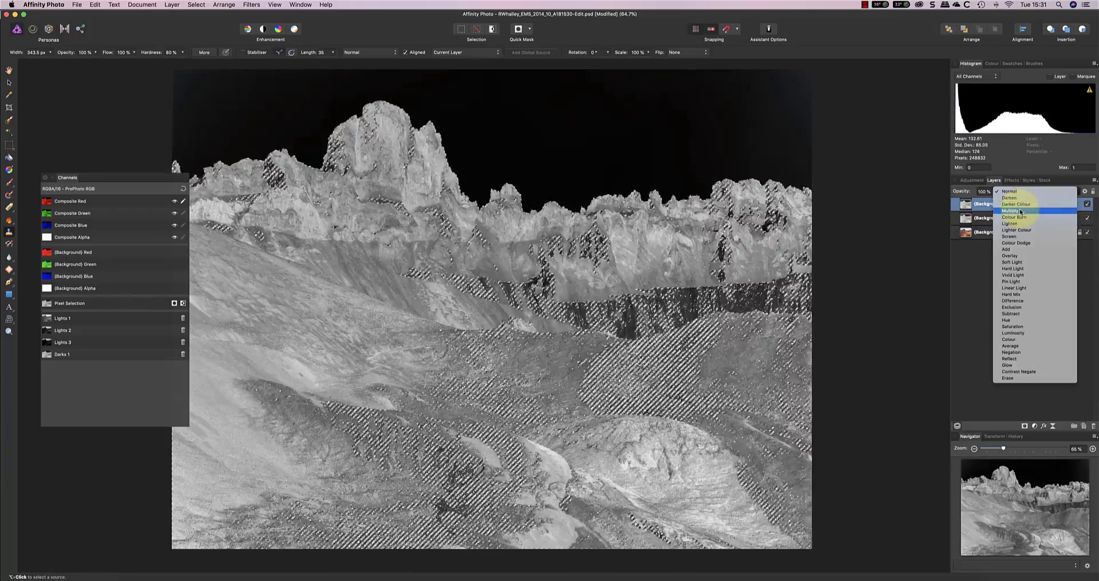
{"action": "left_click", "coordinate": [1022, 211]}
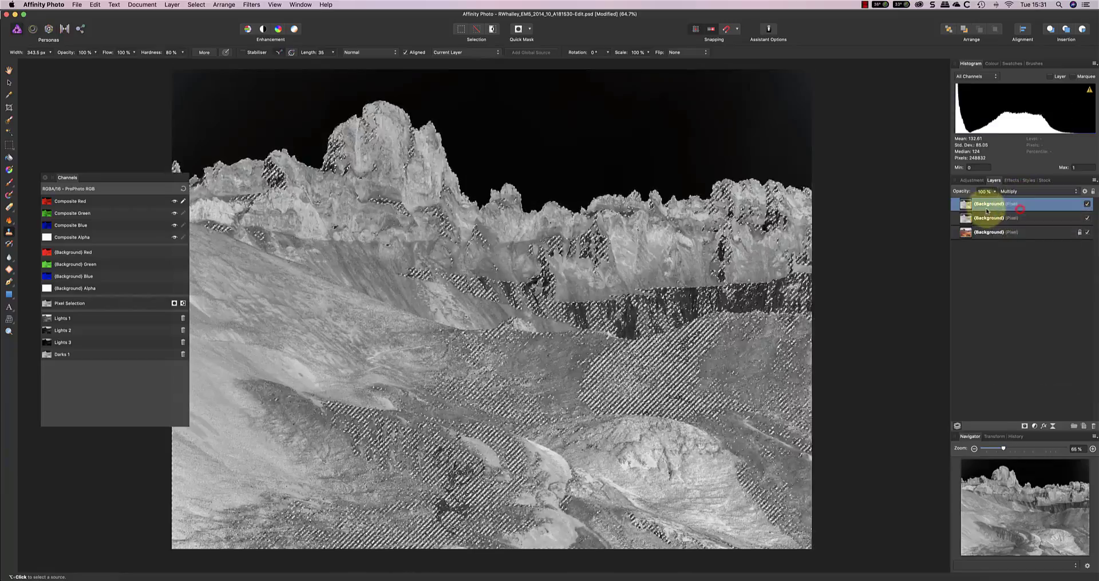
Save the darkened Composite Red selection as spare channel 'Darks 2'
{"action": "right_click", "coordinate": [73, 202]}
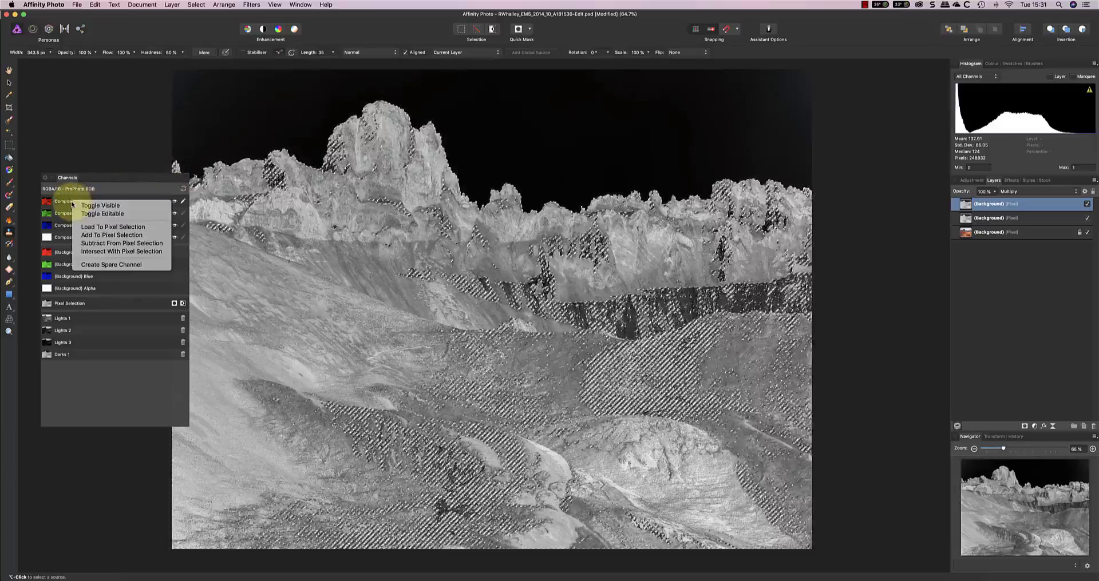
{"action": "left_click", "coordinate": [99, 227]}
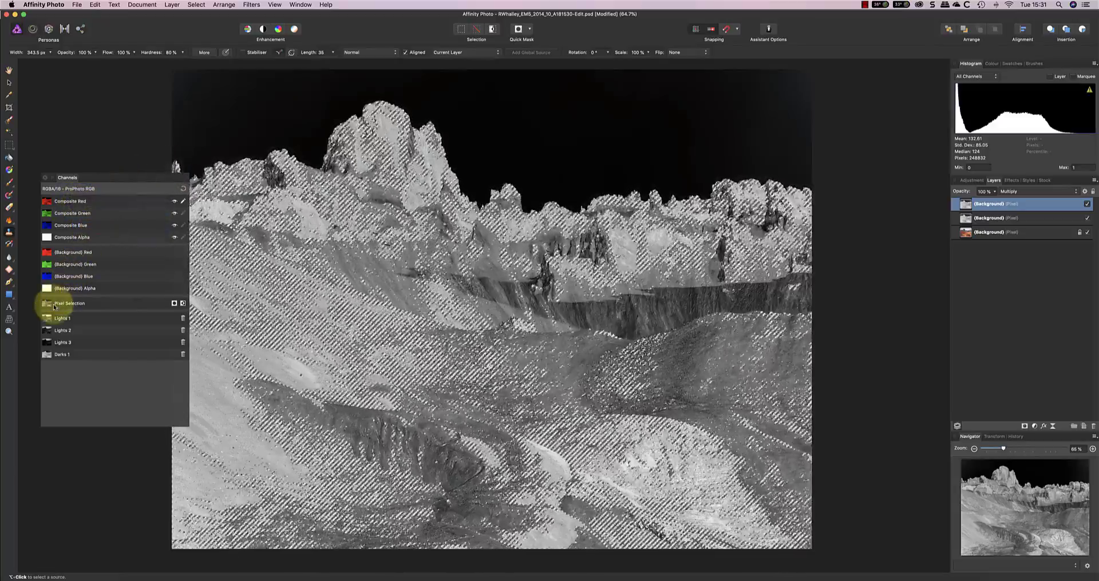
{"action": "right_click", "coordinate": [50, 304]}
{"action": "left_click", "coordinate": [89, 346]}
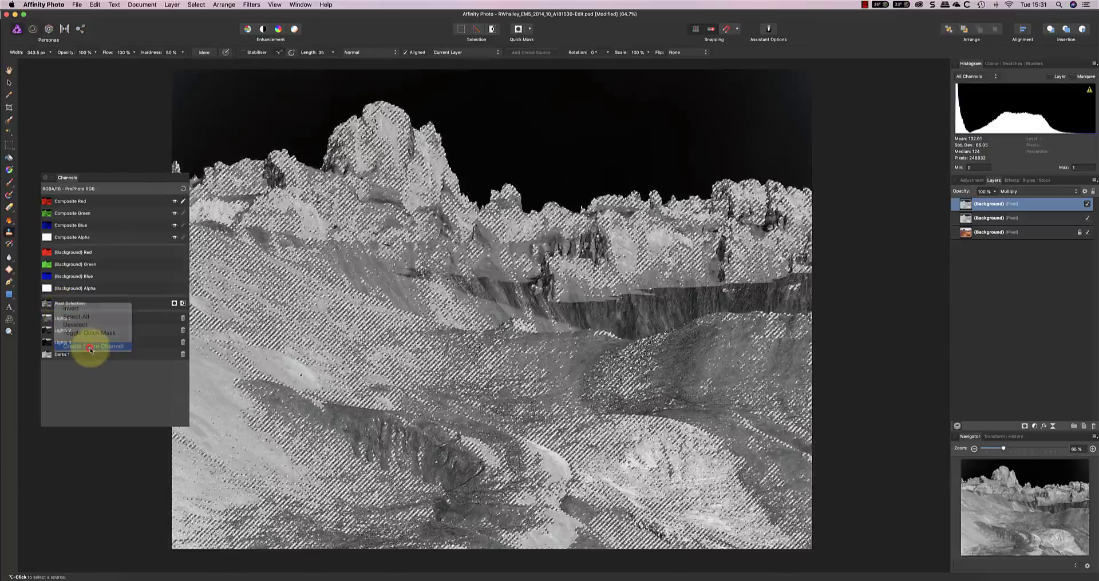
{"action": "right_click", "coordinate": [78, 370]}
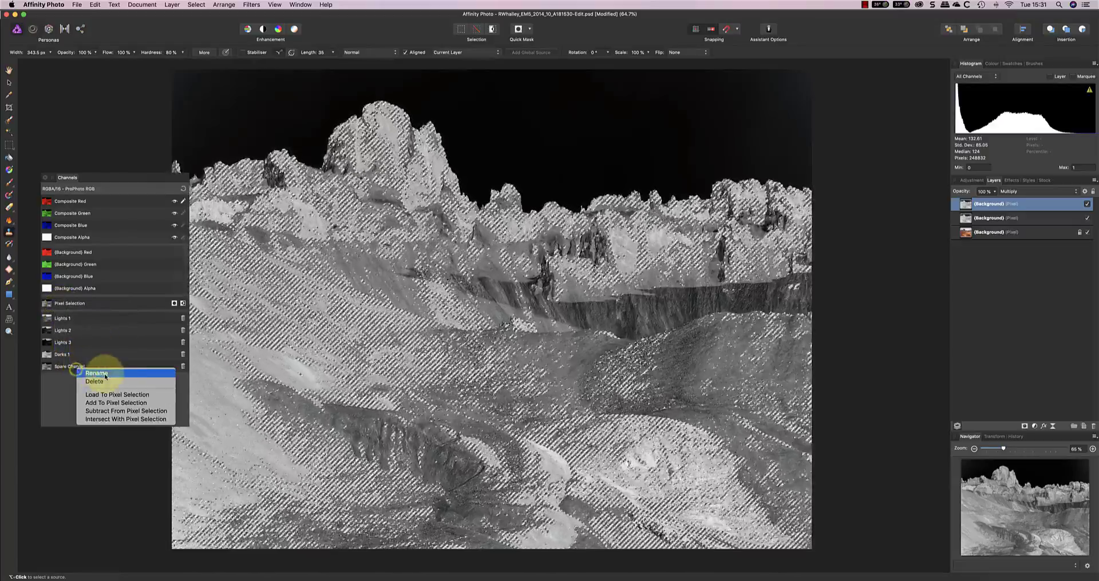
{"action": "left_click", "coordinate": [101, 374]}
{"action": "type", "text": "Darks 2"}
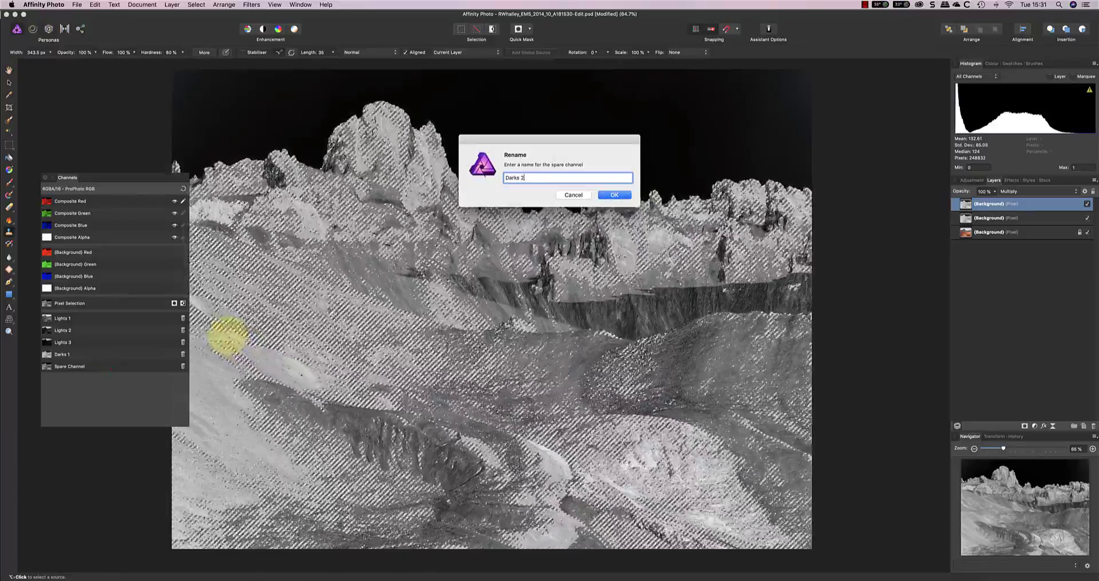
{"action": "key", "text": "Return"}
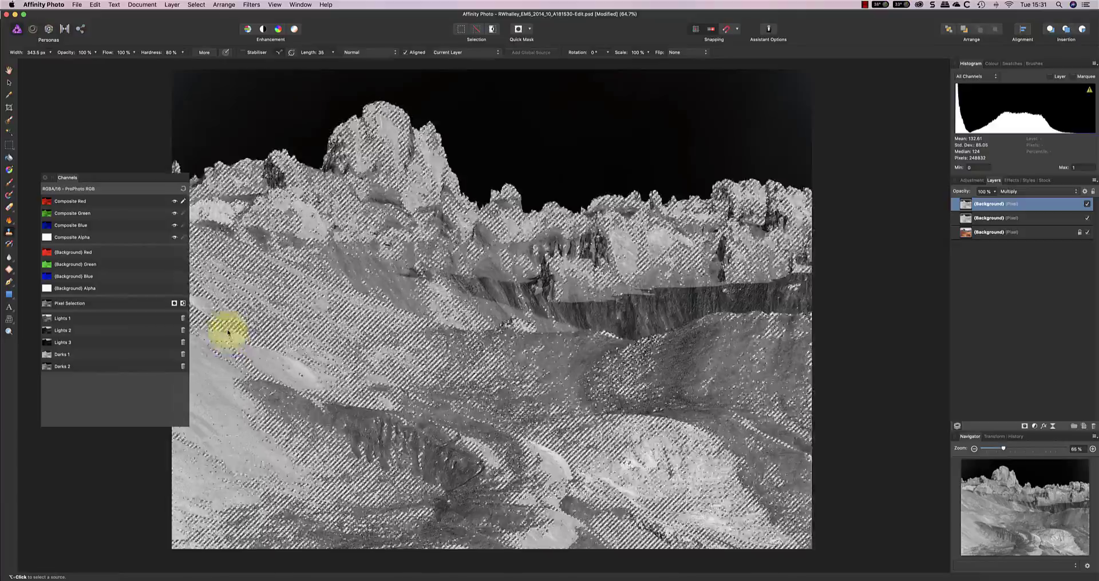
Duplicate the multiplied layer again and save its Composite Red selection as spare channel 'Darks 3'
{"action": "right_click", "coordinate": [988, 206]}
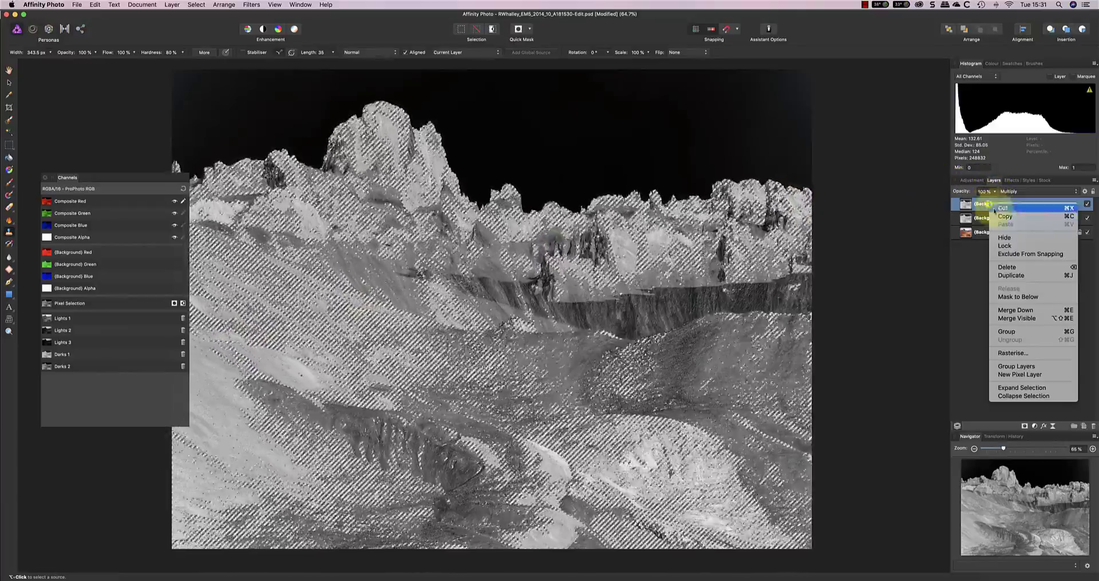
{"action": "left_click", "coordinate": [994, 273]}
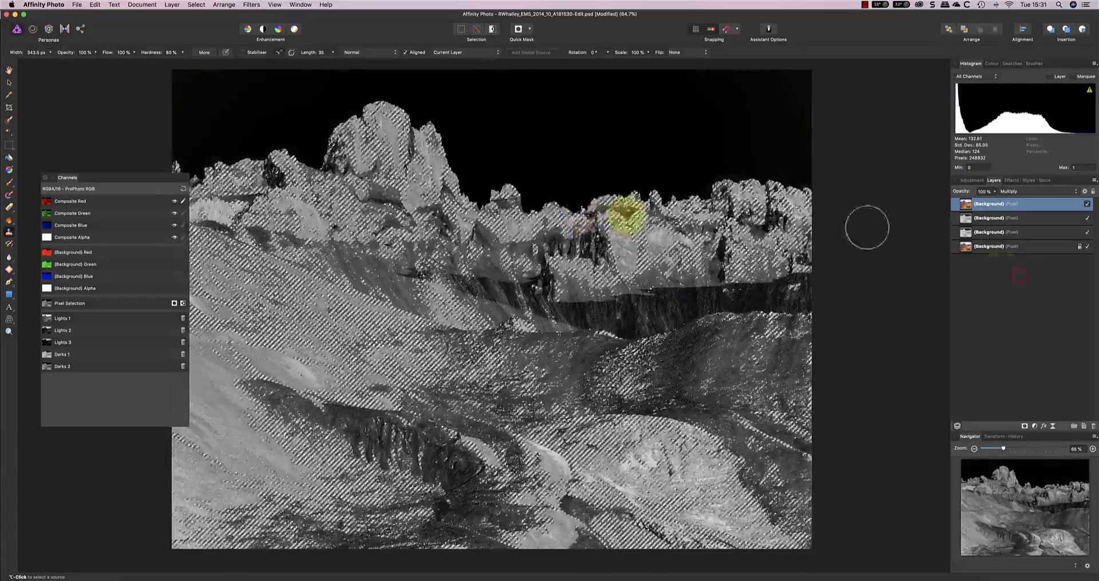
{"action": "right_click", "coordinate": [80, 200]}
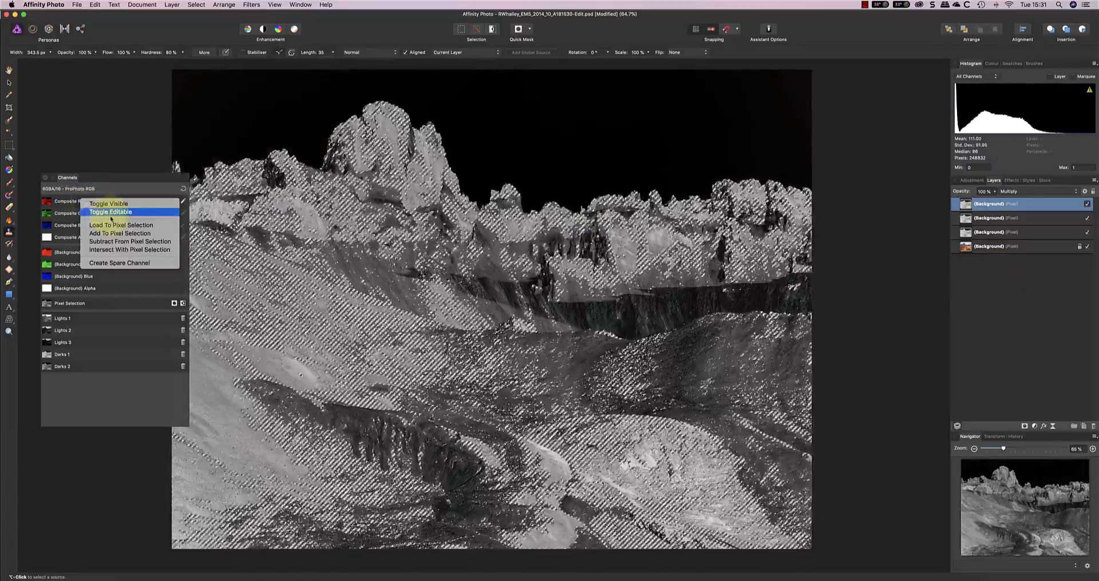
{"action": "left_click", "coordinate": [118, 225]}
{"action": "right_click", "coordinate": [63, 306]}
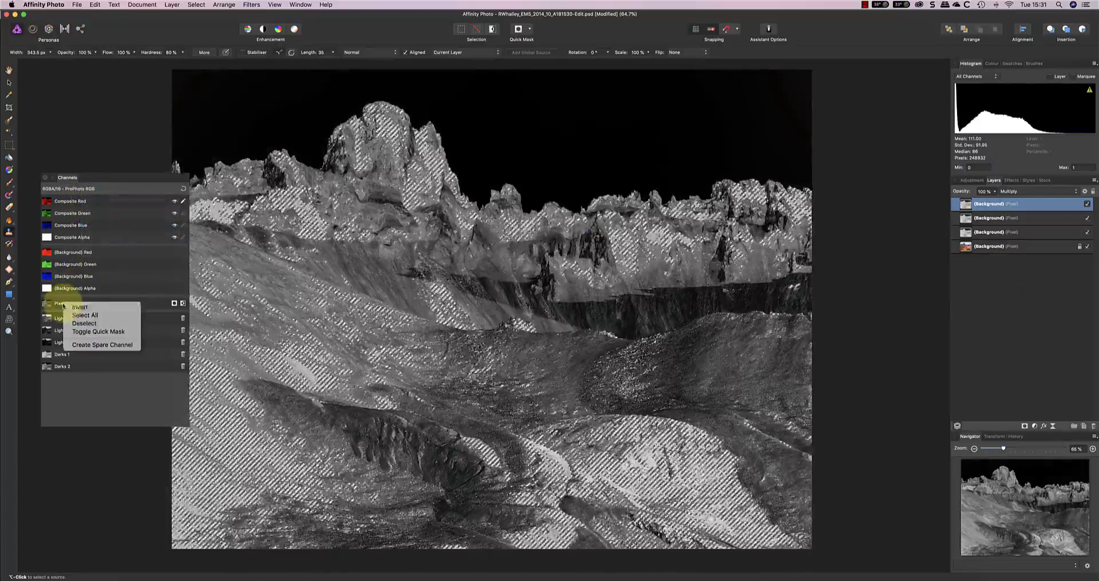
{"action": "left_click", "coordinate": [101, 345]}
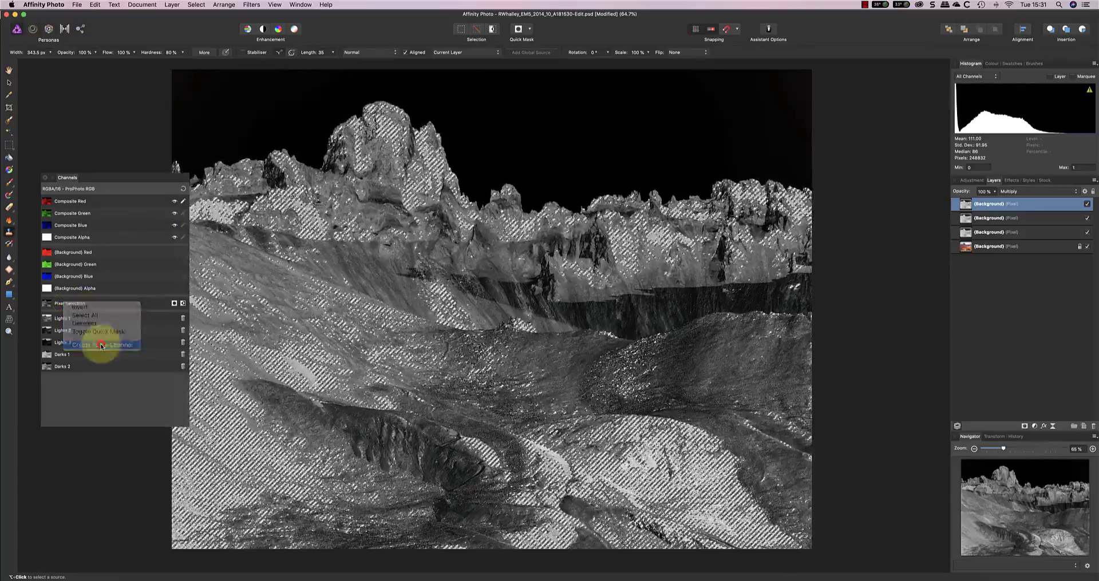
{"action": "right_click", "coordinate": [76, 379]}
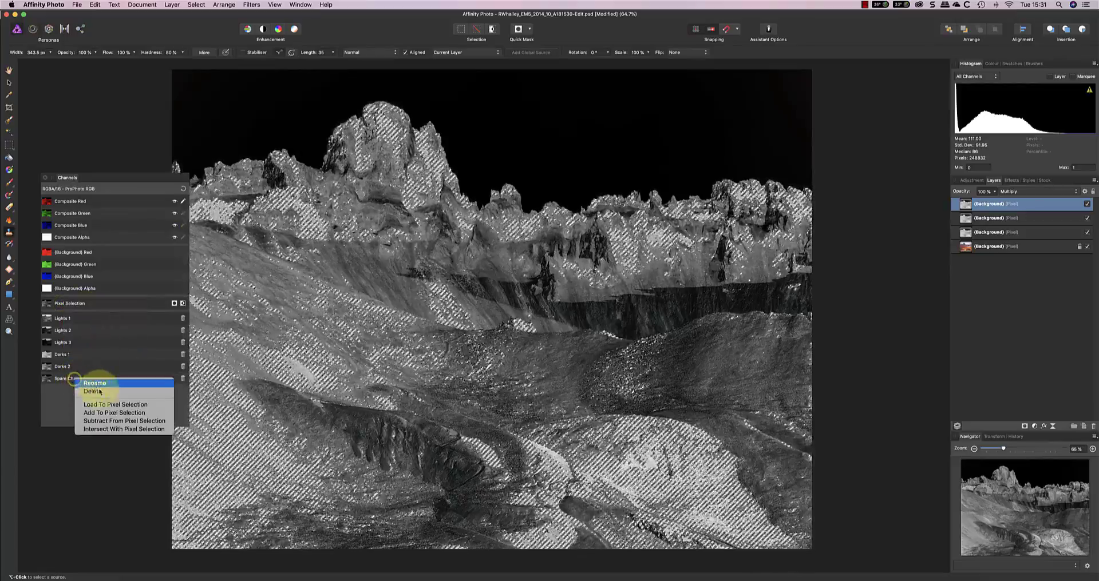
{"action": "left_click", "coordinate": [91, 384]}
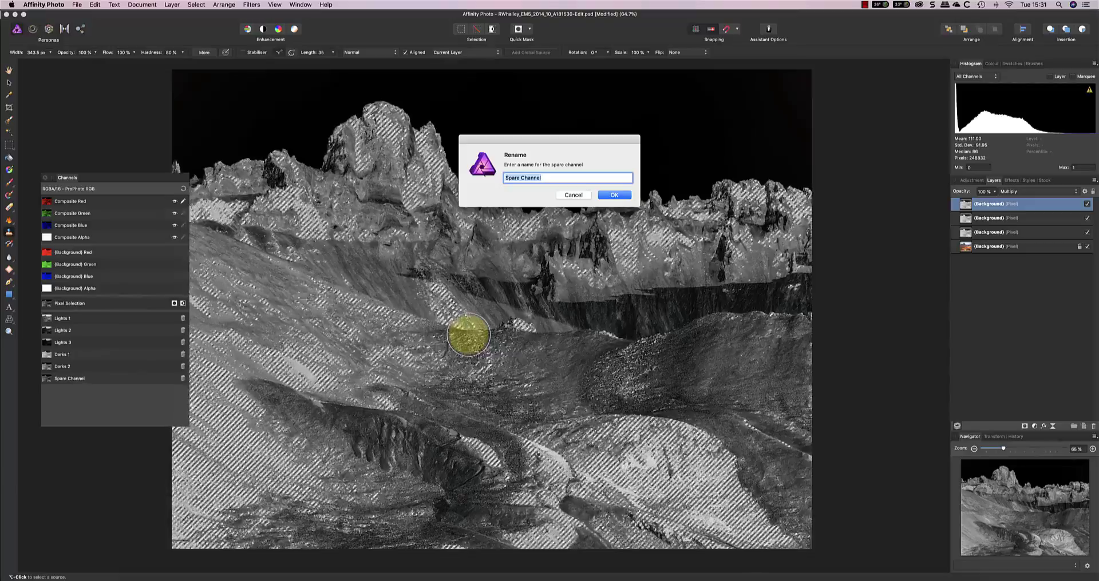
{"action": "type", "text": "Da"}
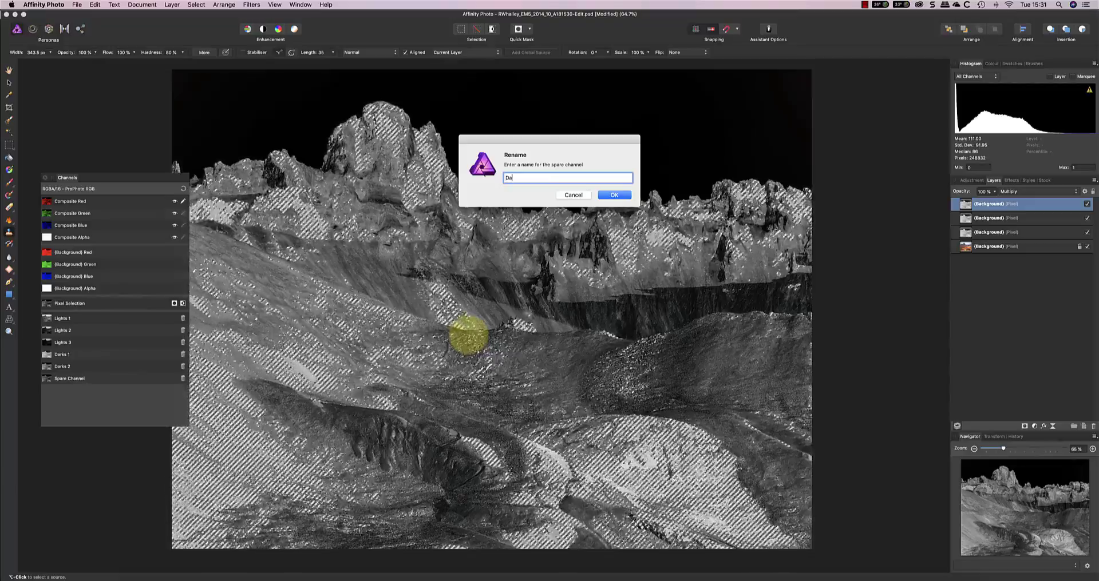
{"action": "type", "text": "rks 3"}
{"action": "key", "text": "Return"}
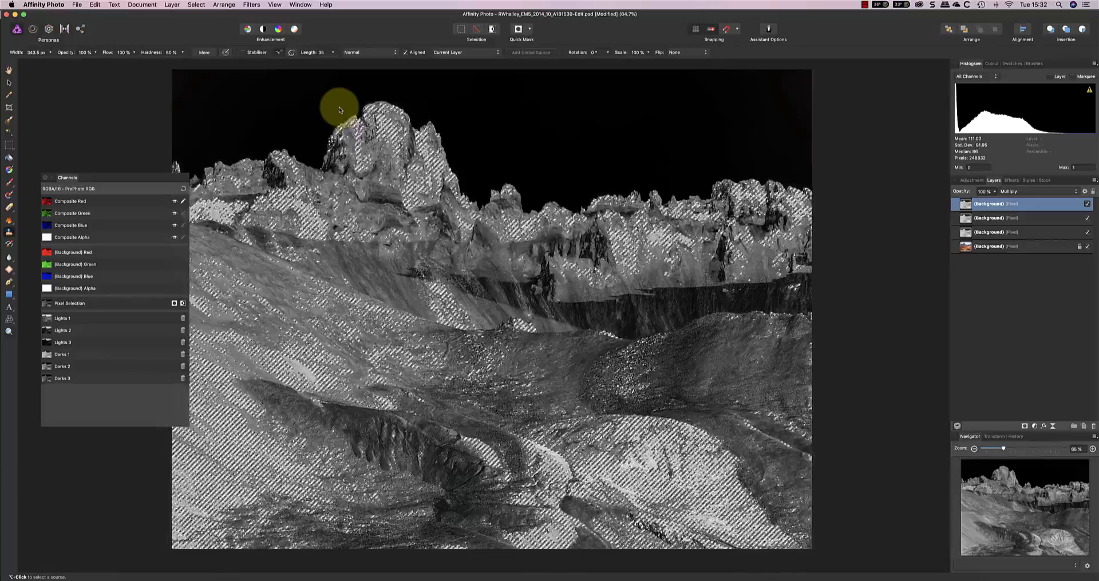
Delete the three duplicate Background layers and select the entire image
{"action": "left_click", "coordinate": [982, 232], "text": "shift"}
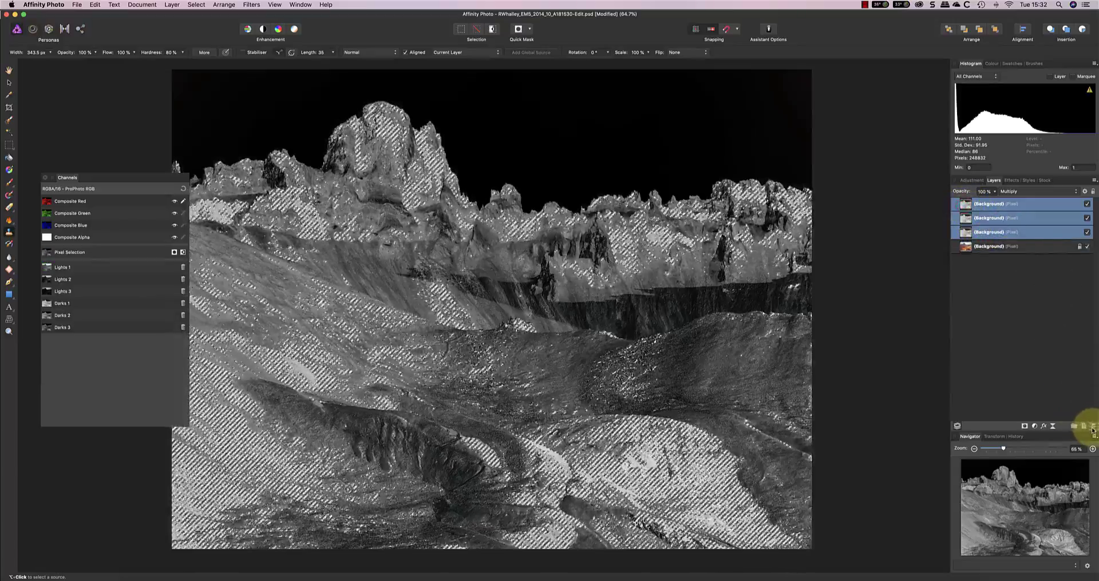
{"action": "left_click", "coordinate": [1092, 424]}
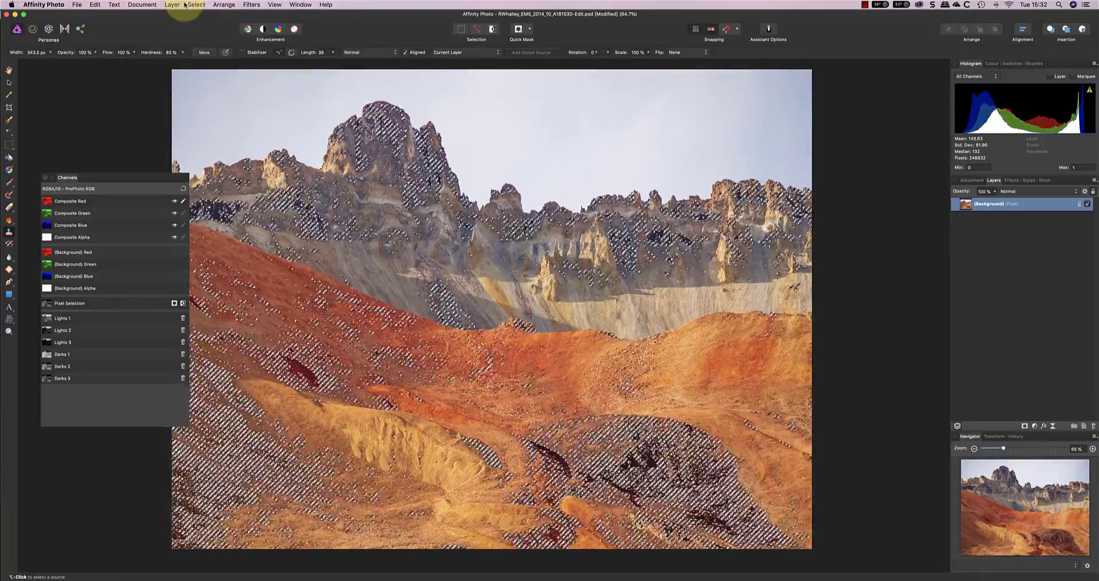
{"action": "left_click", "coordinate": [196, 6]}
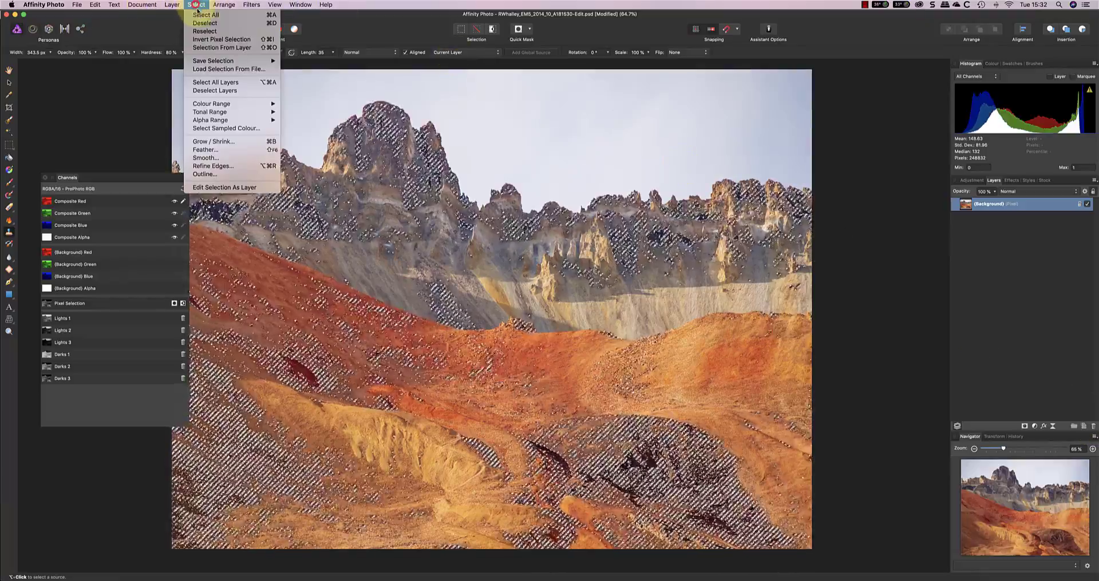
{"action": "left_click", "coordinate": [207, 25]}
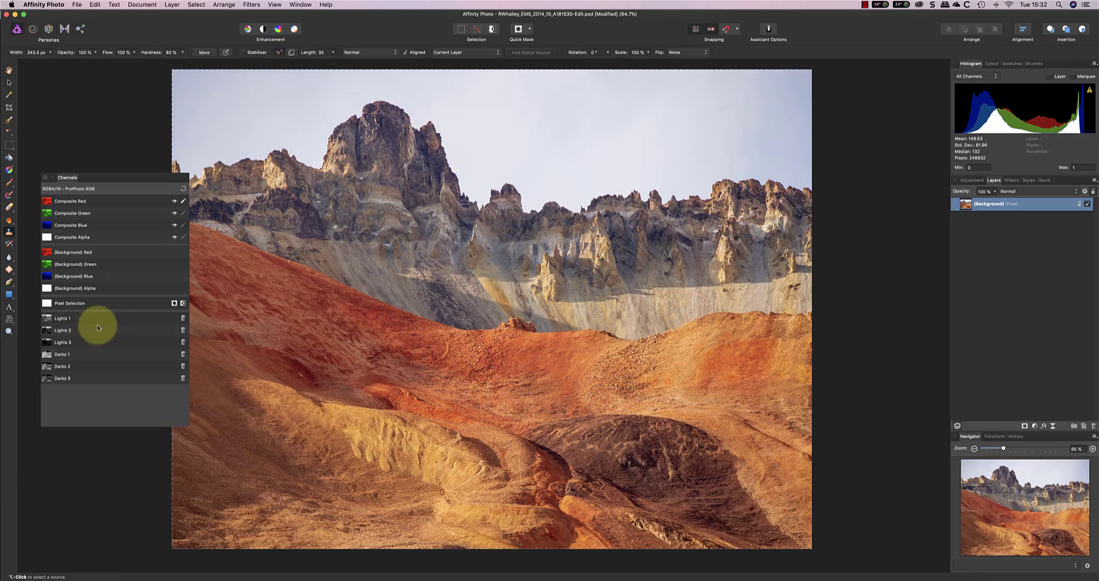
Subtract the Lights 1 and Darks 1 channels from the pixel selection
{"action": "right_click", "coordinate": [62, 322]}
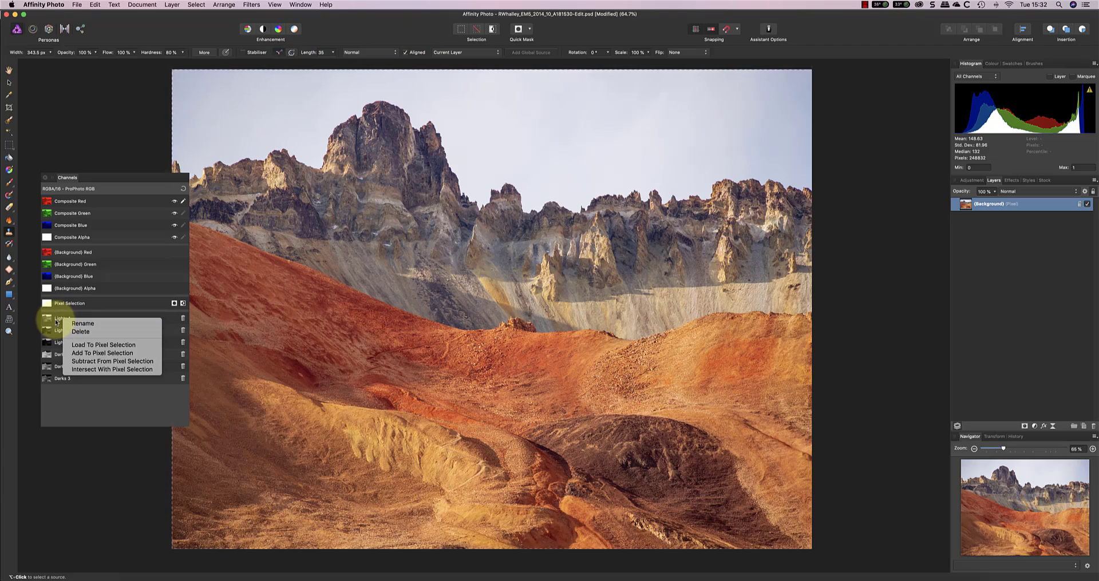
{"action": "left_click", "coordinate": [112, 362]}
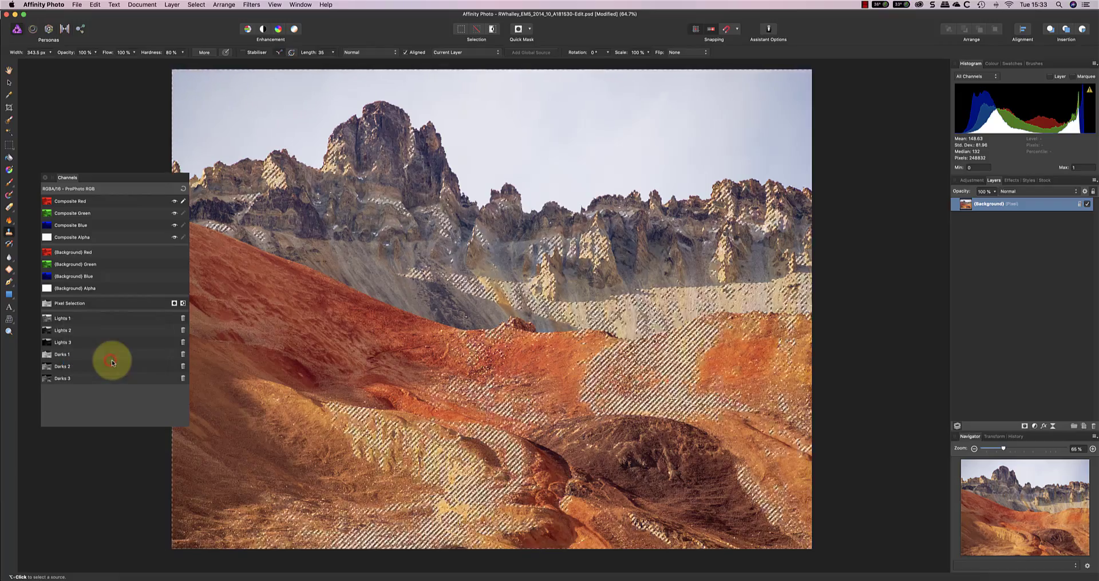
{"action": "right_click", "coordinate": [67, 355]}
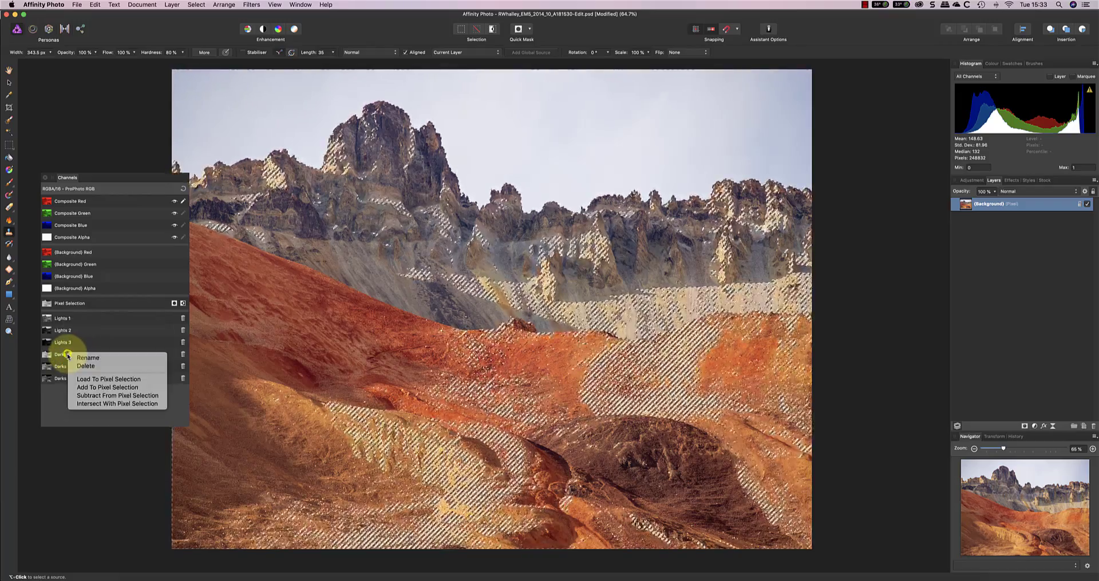
{"action": "left_click", "coordinate": [118, 396]}
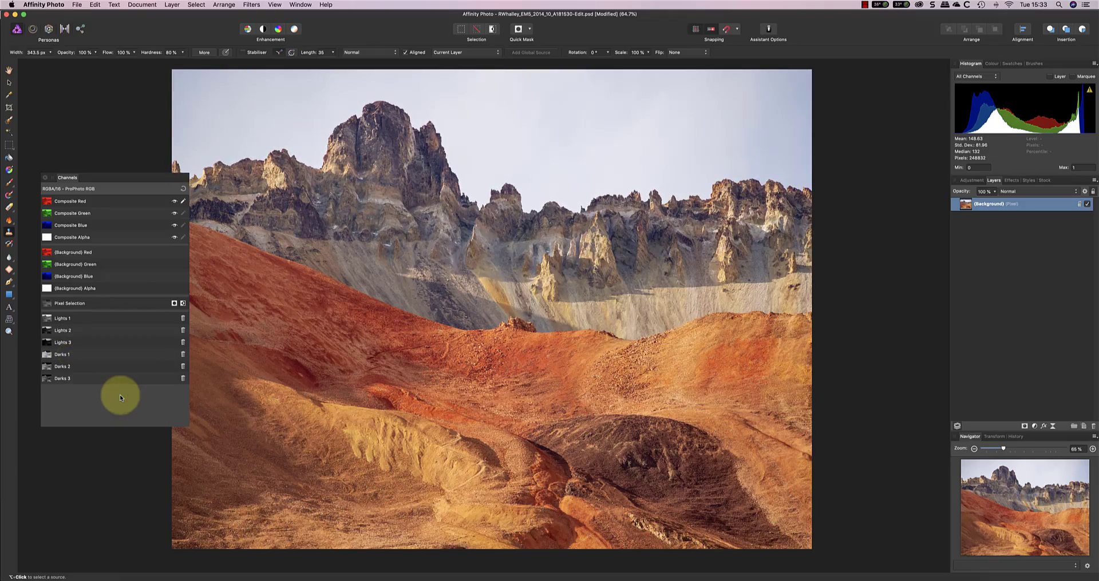
Save the resulting selection as a spare channel named 'Midtone 1'
{"action": "right_click", "coordinate": [72, 307]}
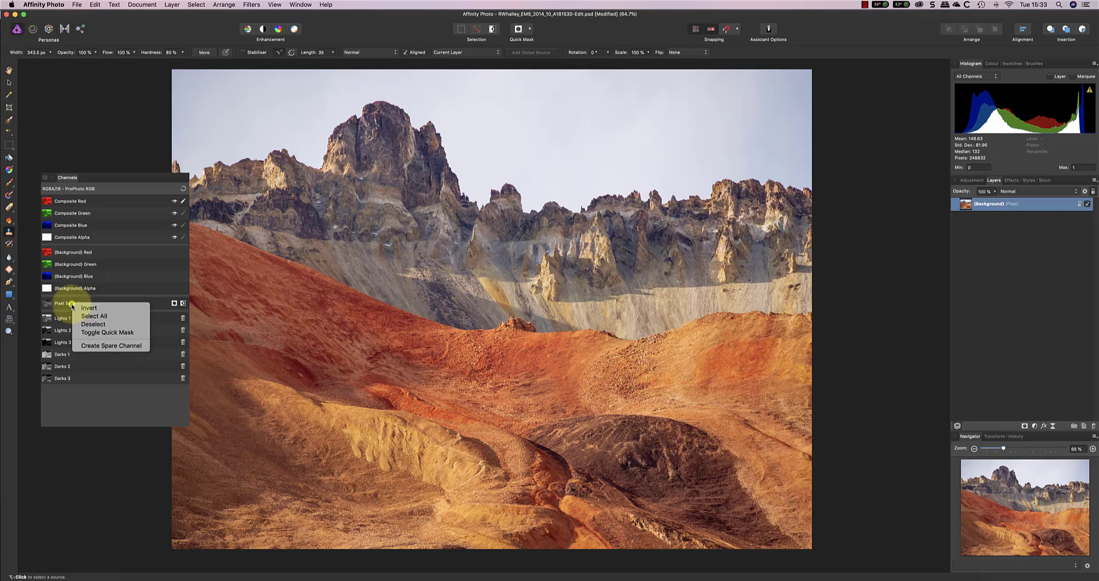
{"action": "left_click", "coordinate": [107, 344]}
{"action": "right_click", "coordinate": [78, 391]}
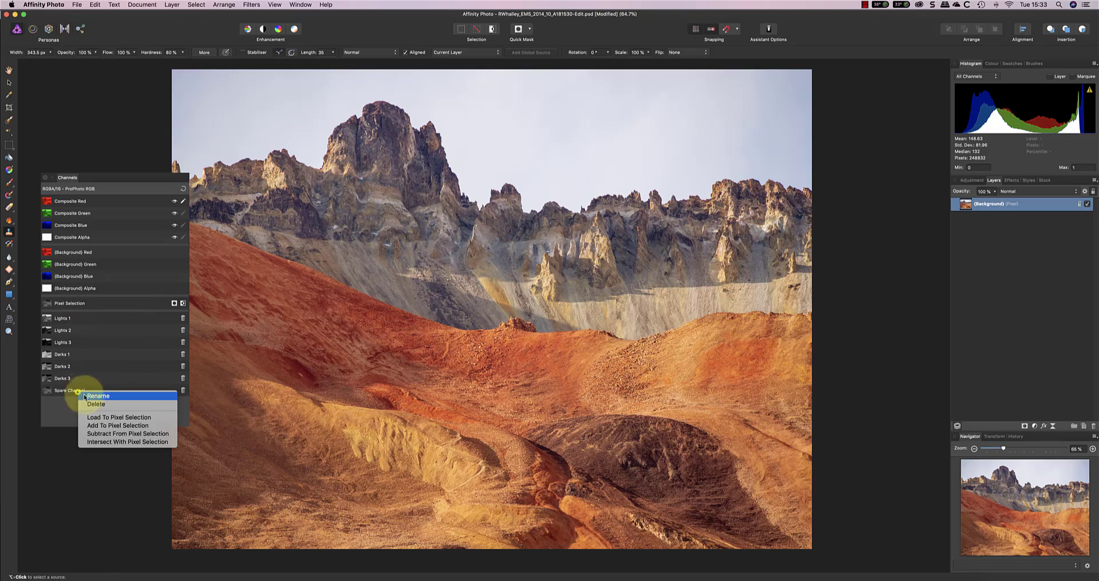
{"action": "left_click", "coordinate": [101, 397]}
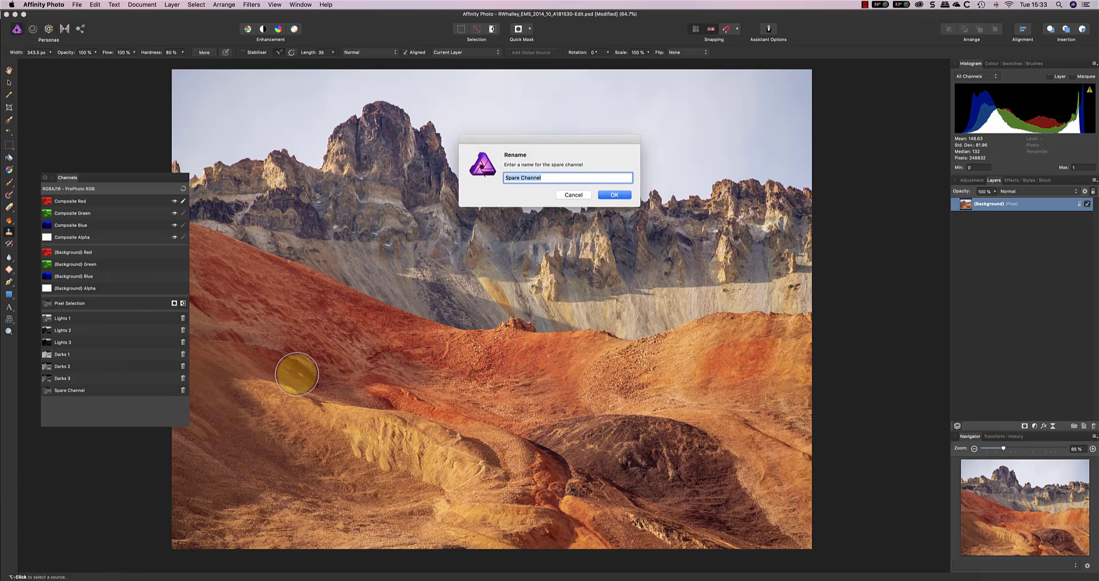
{"action": "type", "text": "Midtone 1"}
{"action": "key", "text": "Return"}
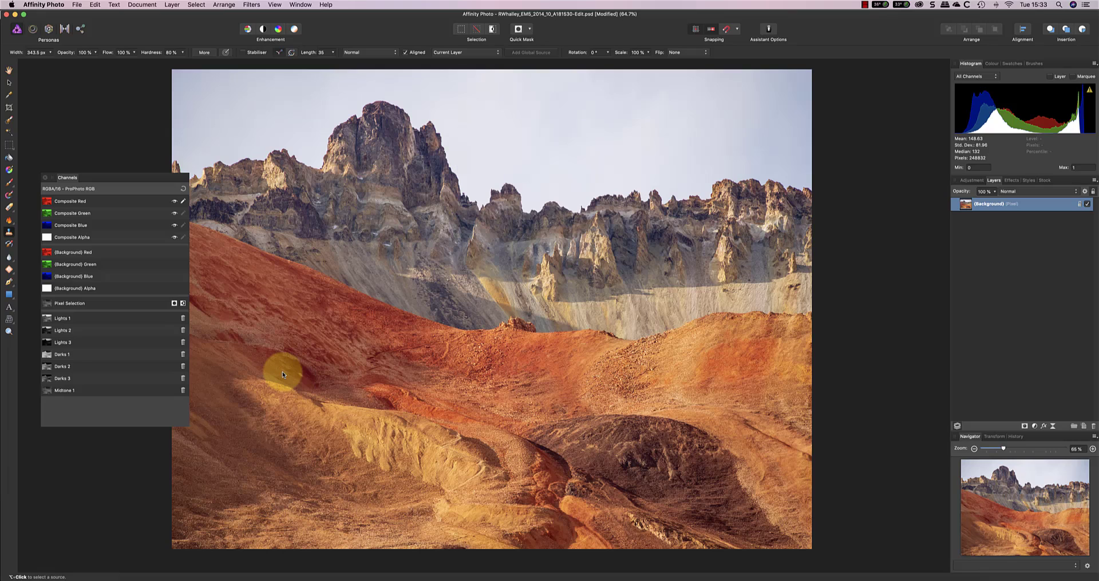
Select all (Cmd+A) and subtract the Lights 2 and Darks 2 channels from the selection
{"action": "key", "text": "super+a"}
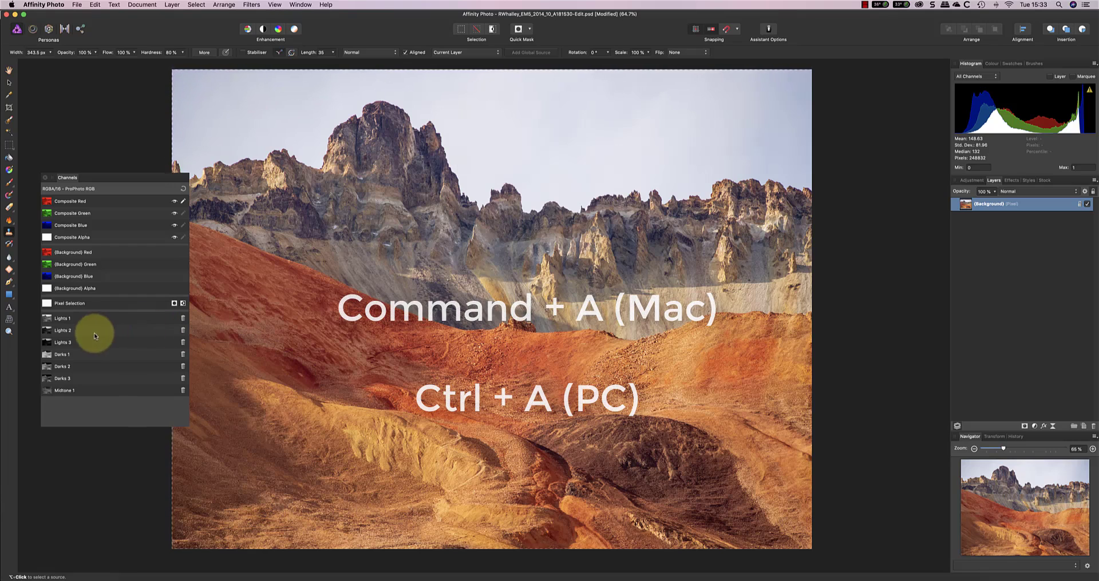
{"action": "right_click", "coordinate": [71, 331]}
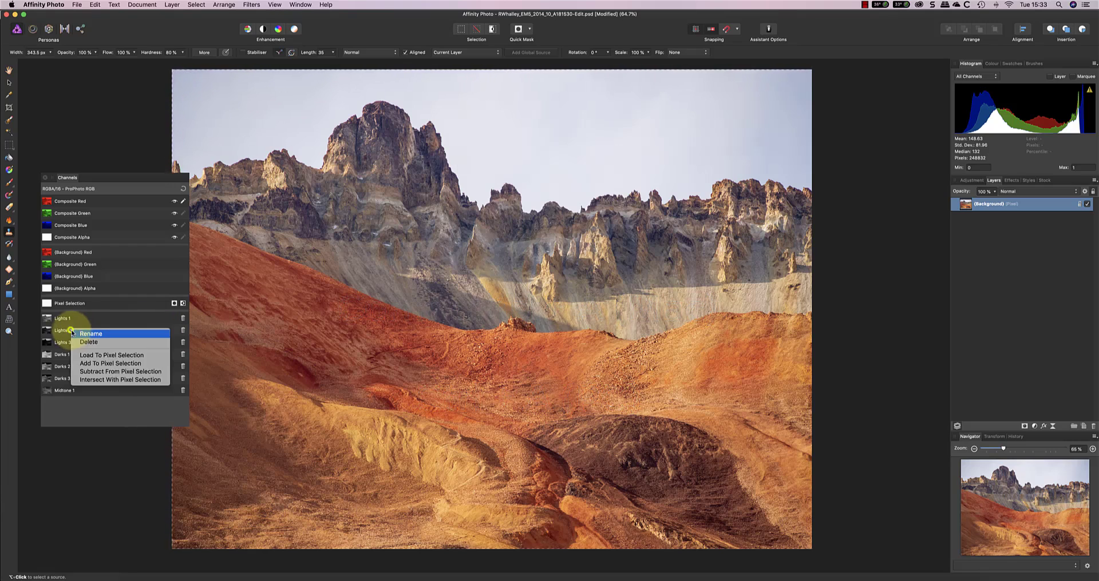
{"action": "left_click", "coordinate": [111, 372]}
{"action": "right_click", "coordinate": [68, 367]}
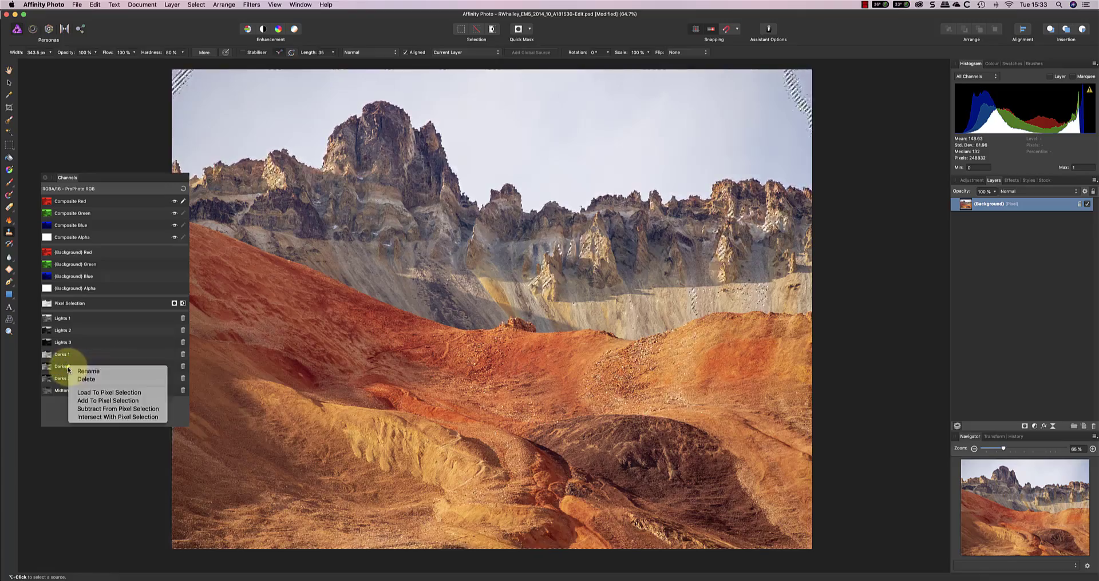
{"action": "left_click", "coordinate": [113, 409]}
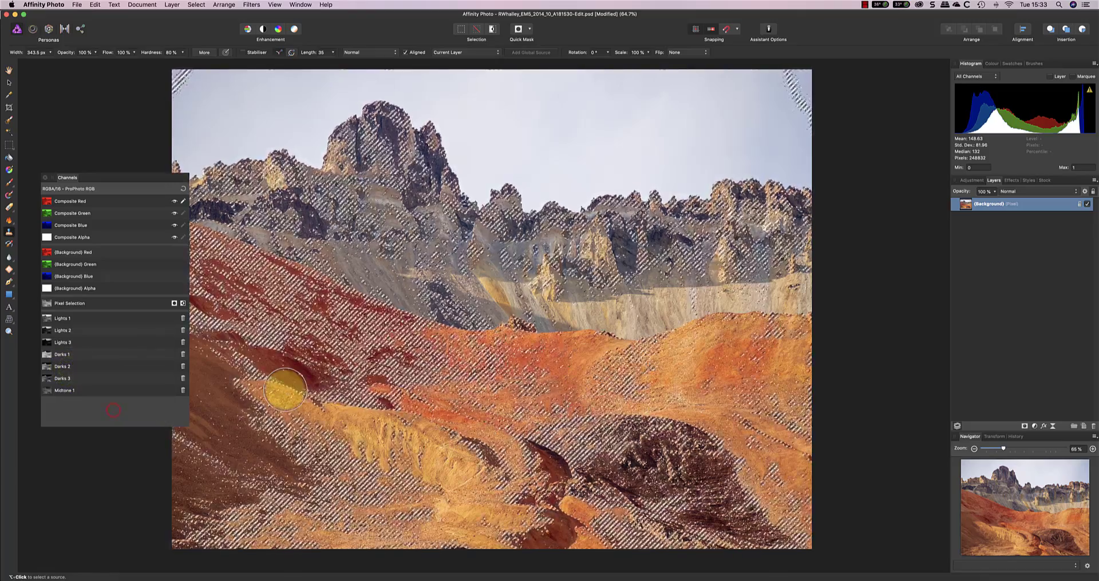
Save the resulting selection as a spare channel named 'Midtones 2'
{"action": "right_click", "coordinate": [64, 304]}
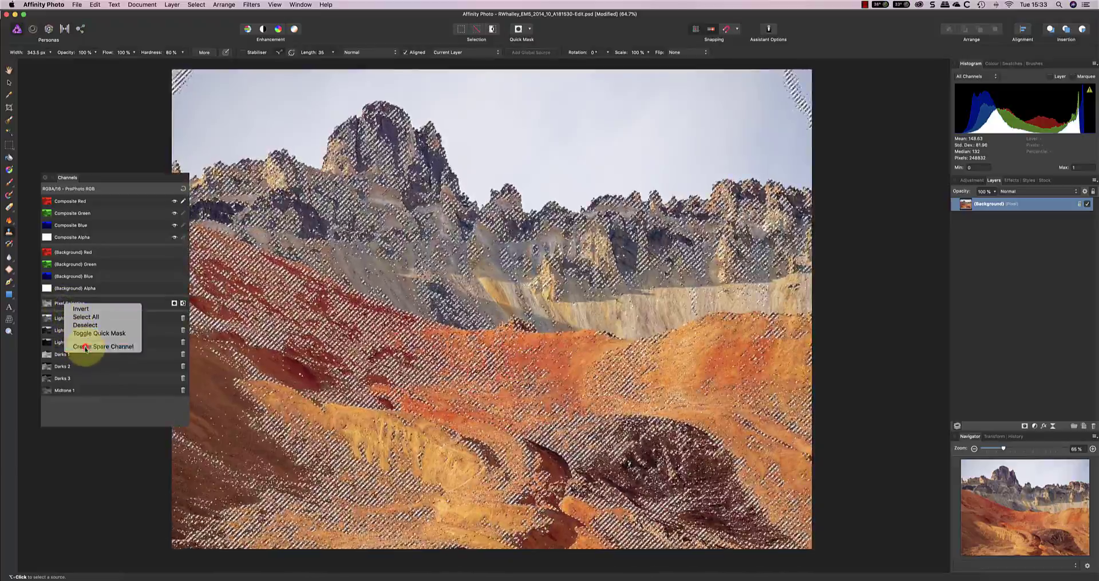
{"action": "left_click", "coordinate": [87, 347]}
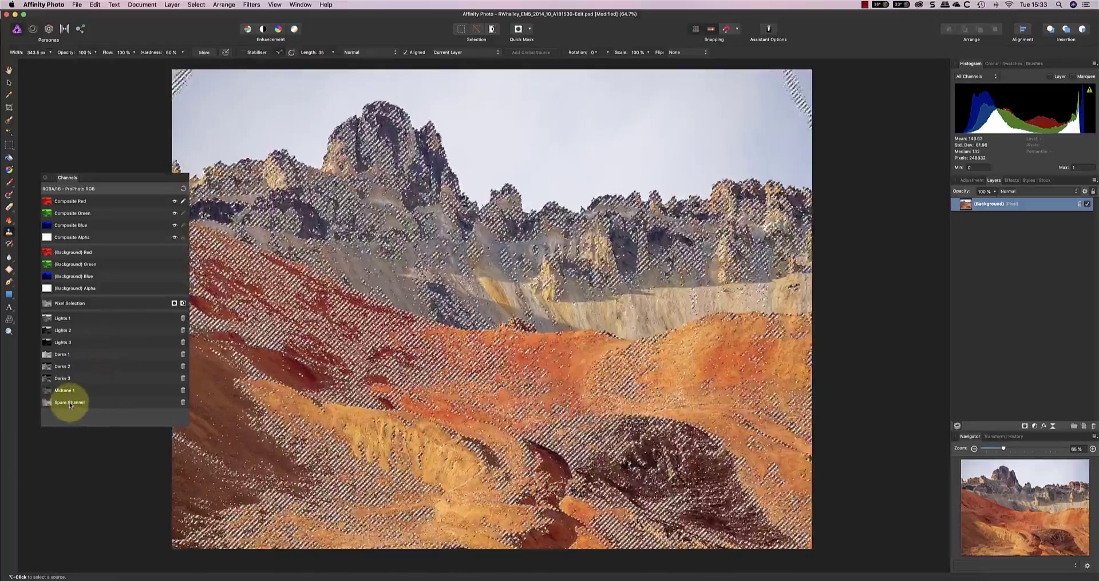
{"action": "right_click", "coordinate": [70, 404]}
{"action": "left_click", "coordinate": [89, 406]}
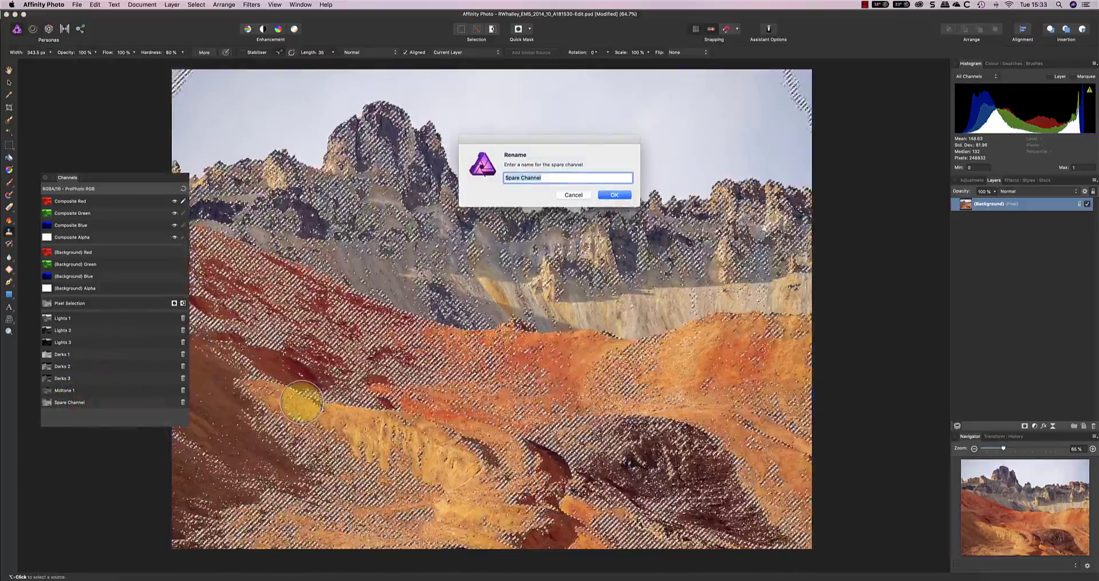
{"action": "type", "text": "Midtones 2"}
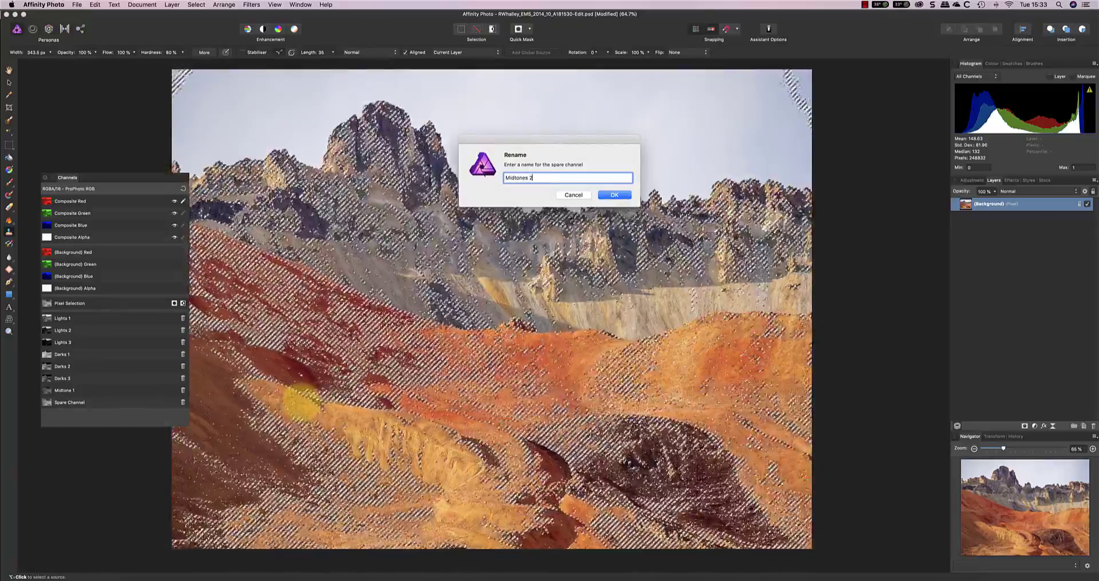
{"action": "key", "text": "Return"}
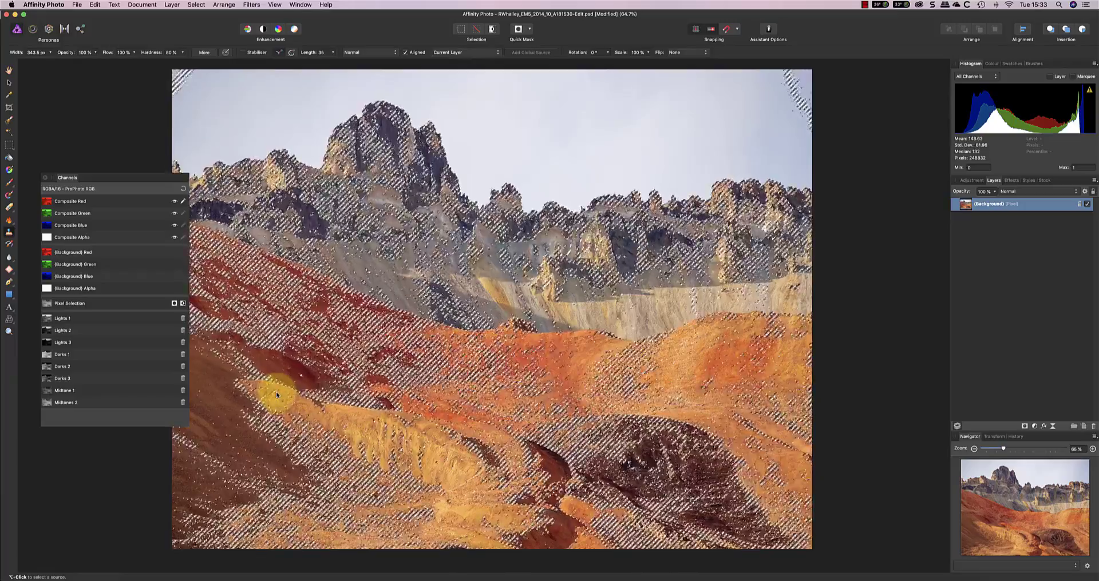
Select all and subtract the Lights 3 and Darks 3 channels from the selection
{"action": "key", "text": "super+a"}
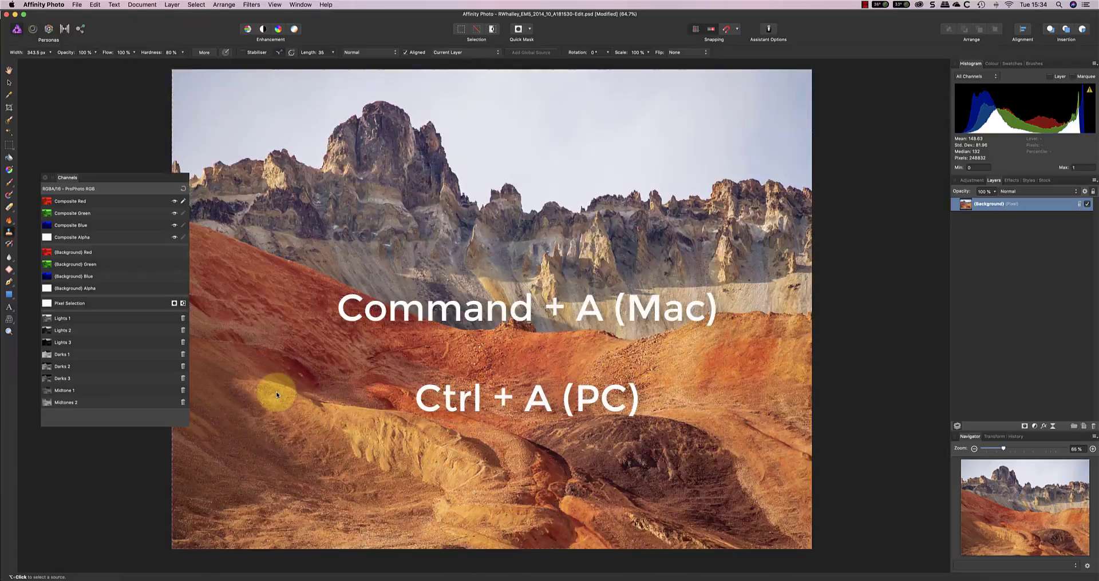
{"action": "right_click", "coordinate": [64, 345]}
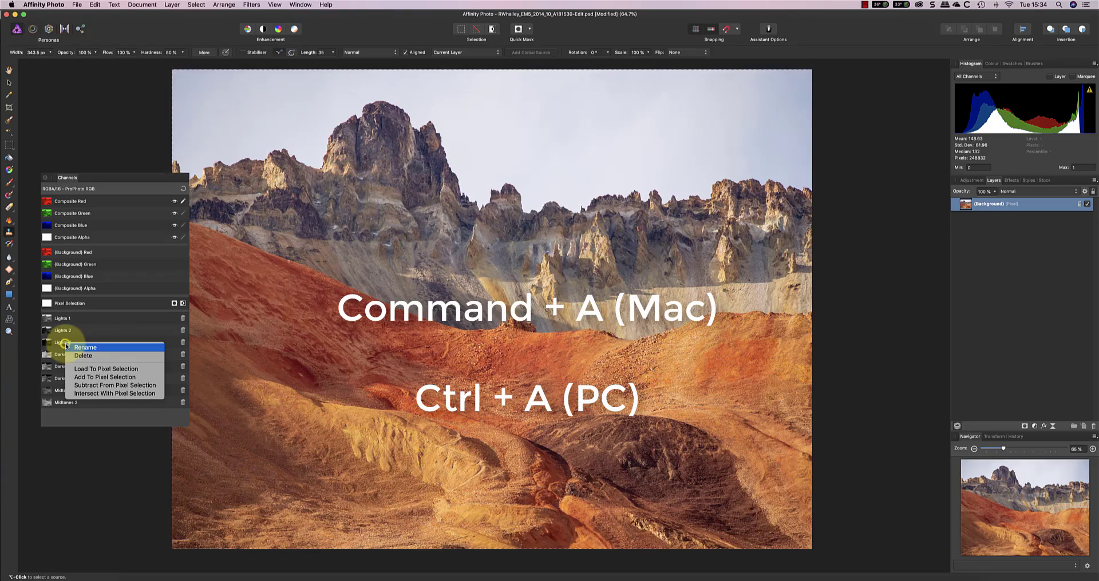
{"action": "left_click", "coordinate": [120, 386]}
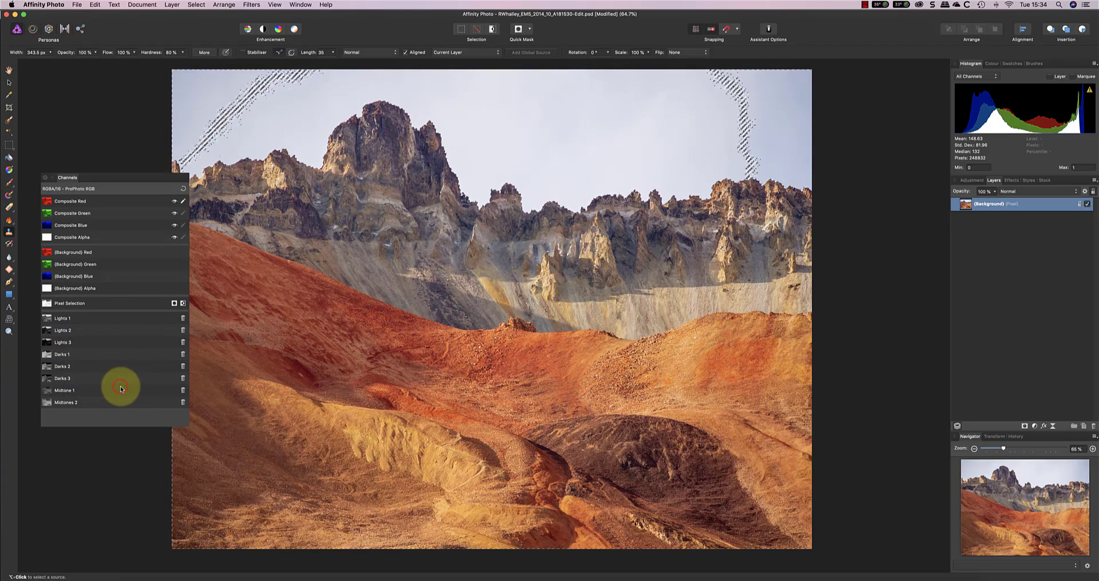
{"action": "right_click", "coordinate": [68, 379]}
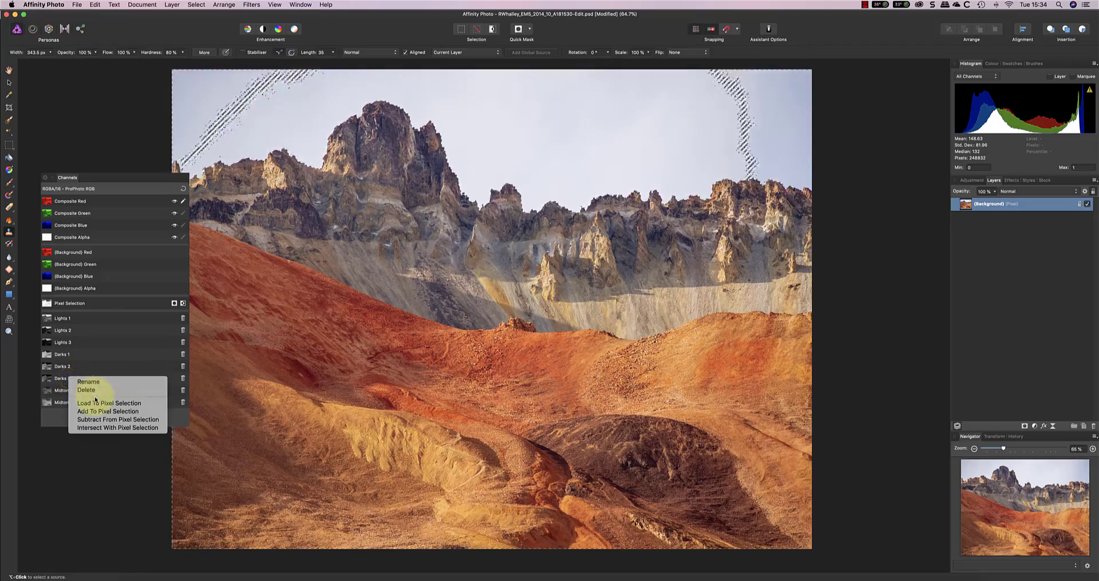
{"action": "left_click", "coordinate": [112, 420]}
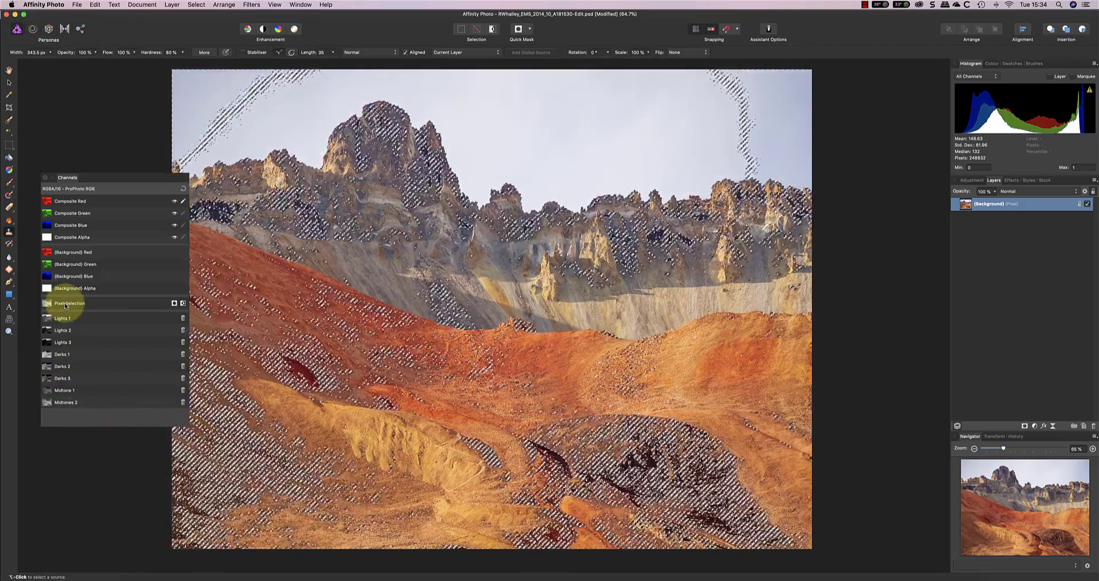
Save the resulting selection as a spare channel named 'Midtones 3'
{"action": "right_click", "coordinate": [66, 306]}
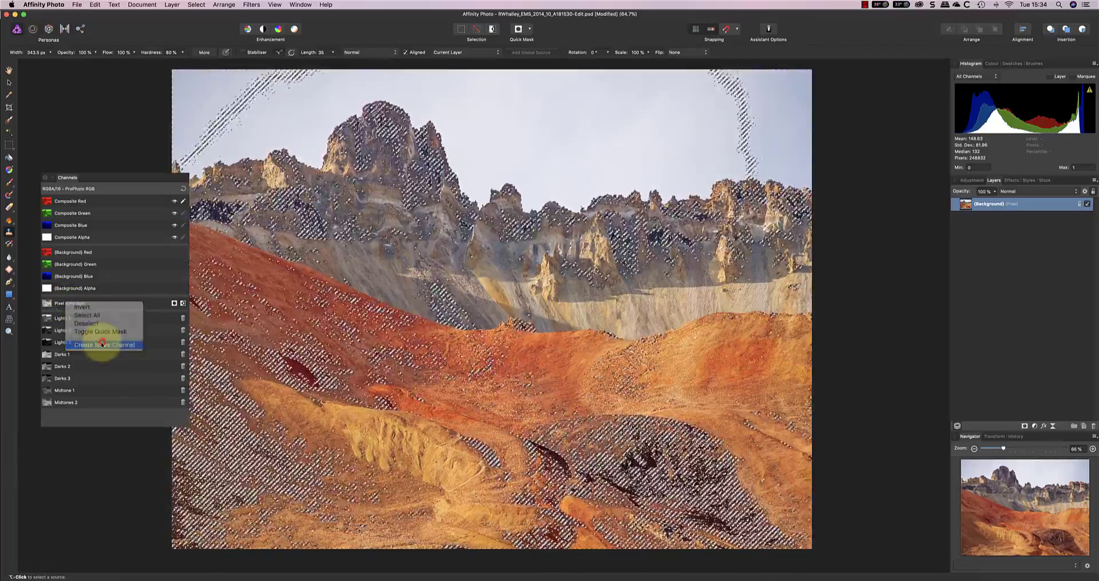
{"action": "left_click", "coordinate": [102, 345]}
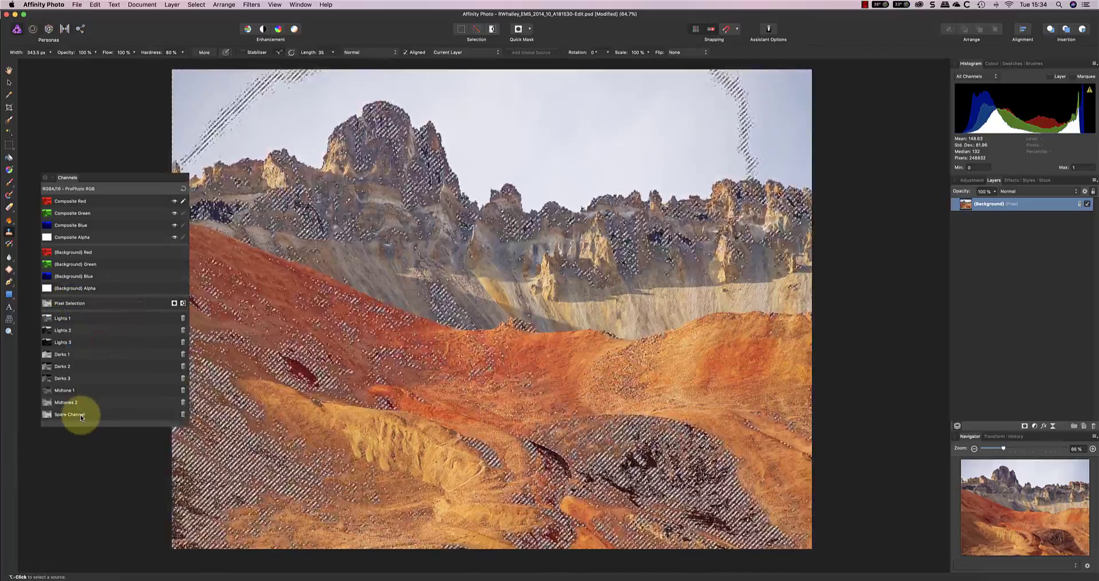
{"action": "right_click", "coordinate": [81, 416]}
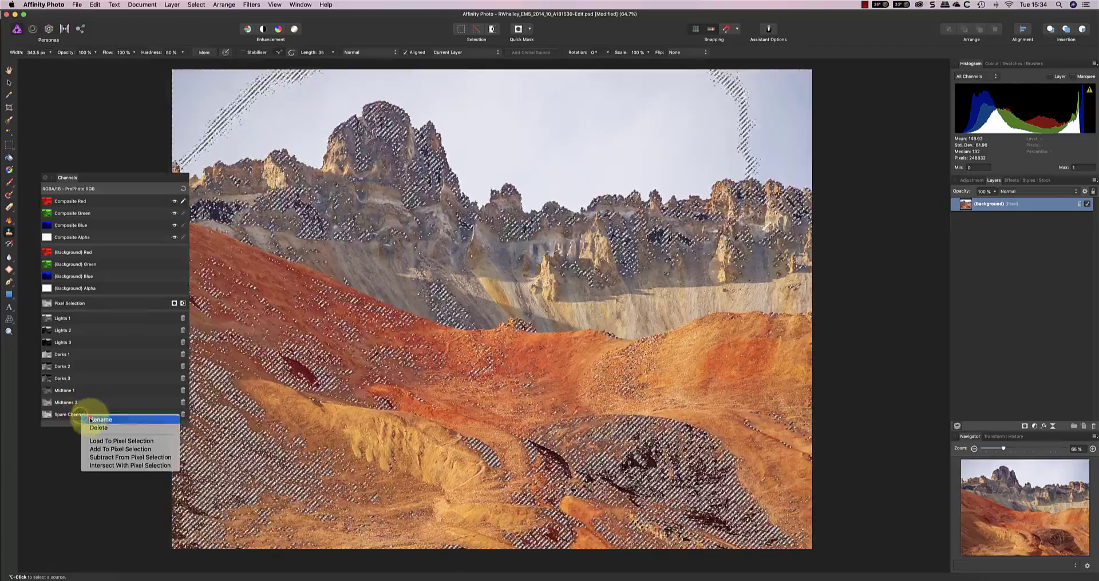
{"action": "left_click", "coordinate": [91, 420]}
{"action": "type", "text": "M"}
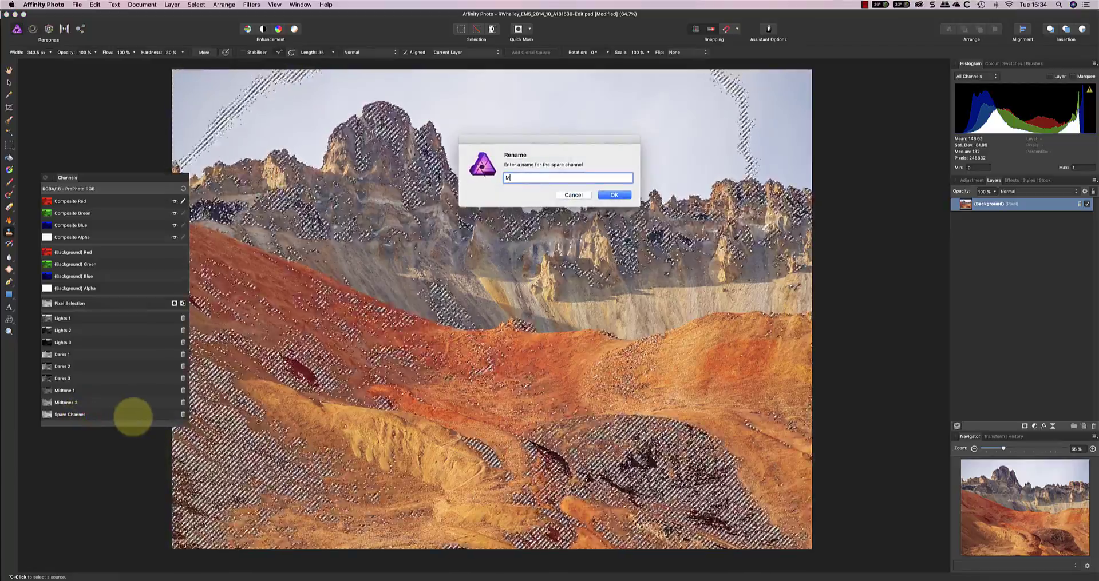
{"action": "type", "text": "idtones 3"}
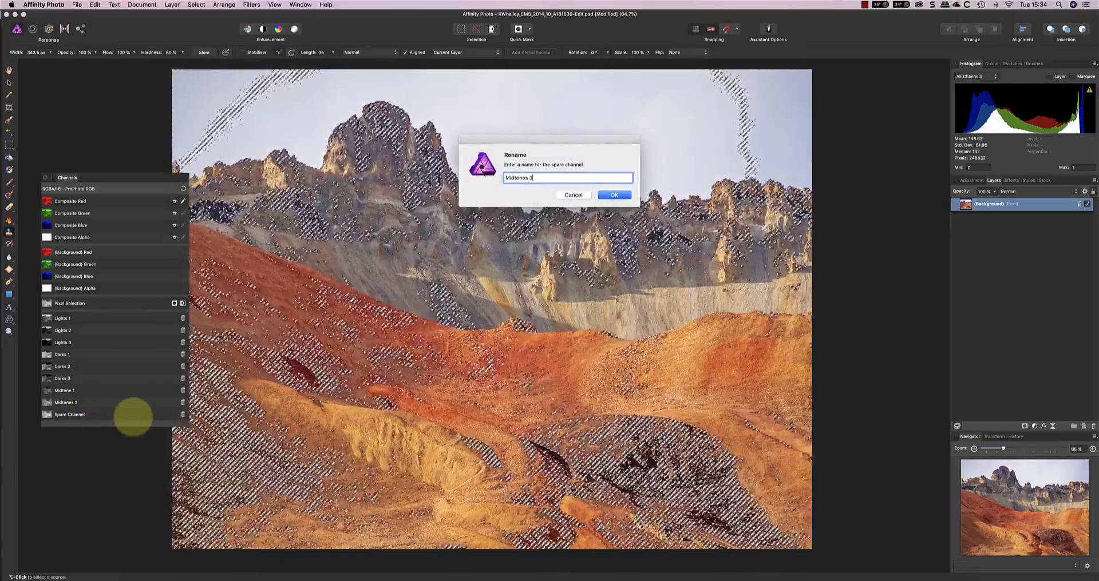
{"action": "key", "text": "Return"}
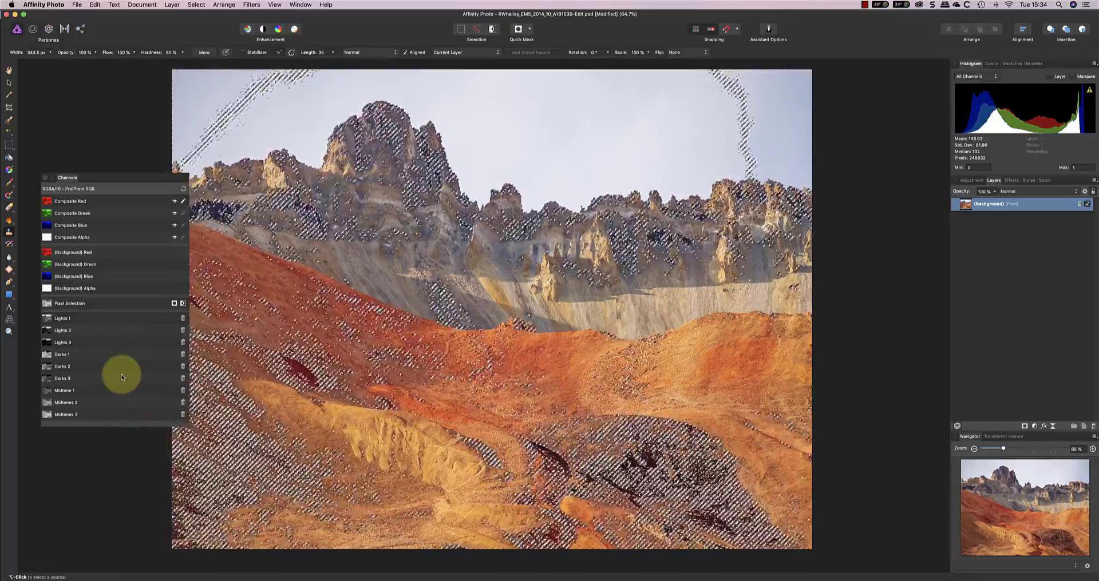
Deselect the pixel selection and move the floating Channels panel slightly aside
{"action": "left_click", "coordinate": [197, 5]}
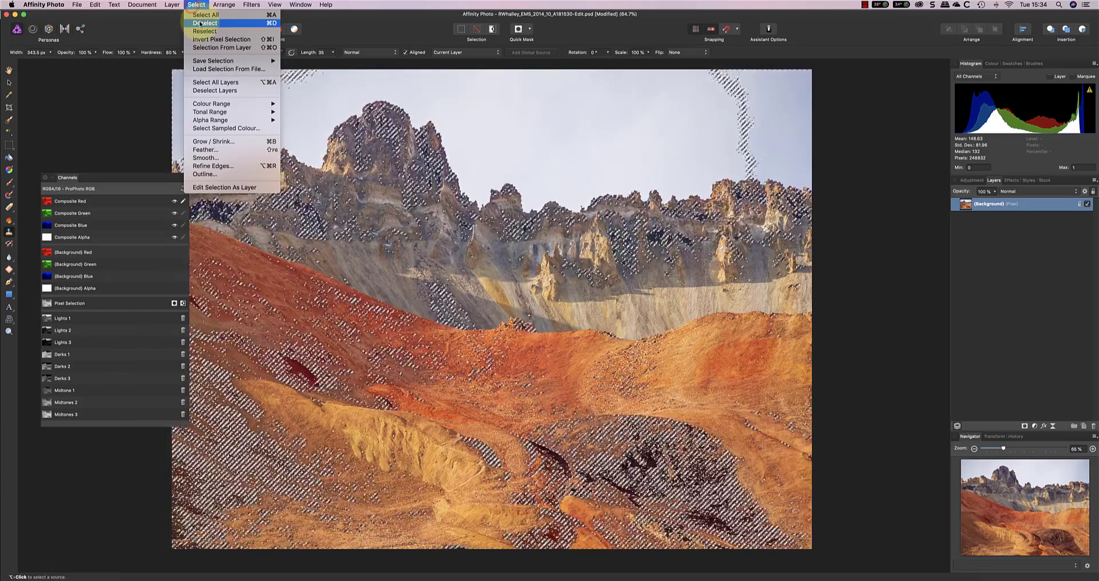
{"action": "left_click", "coordinate": [200, 23]}
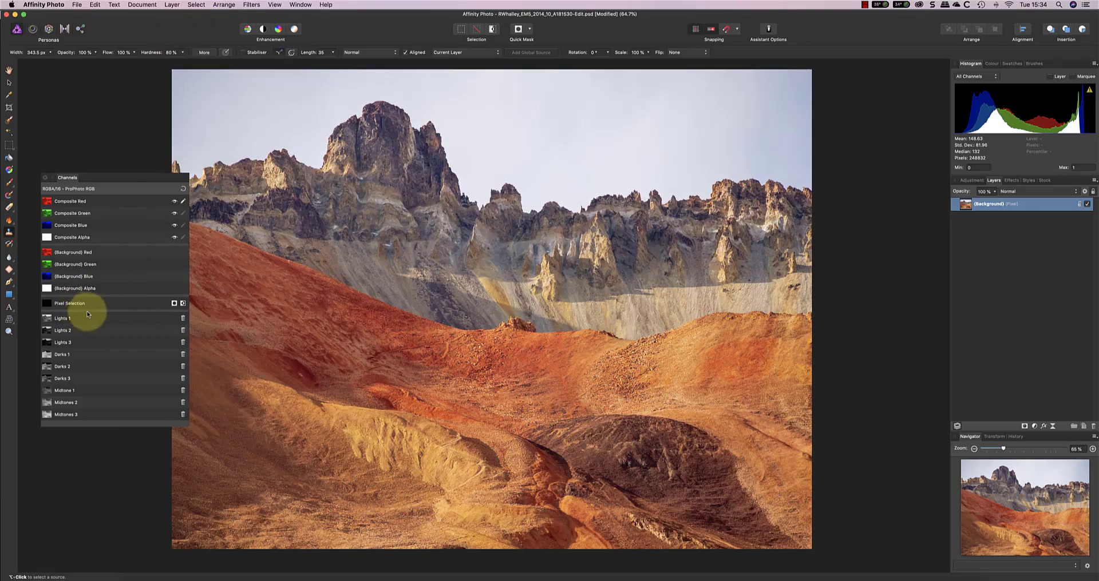
{"action": "left_click_drag", "start_coordinate": [117, 177], "coordinate": [129, 215]}
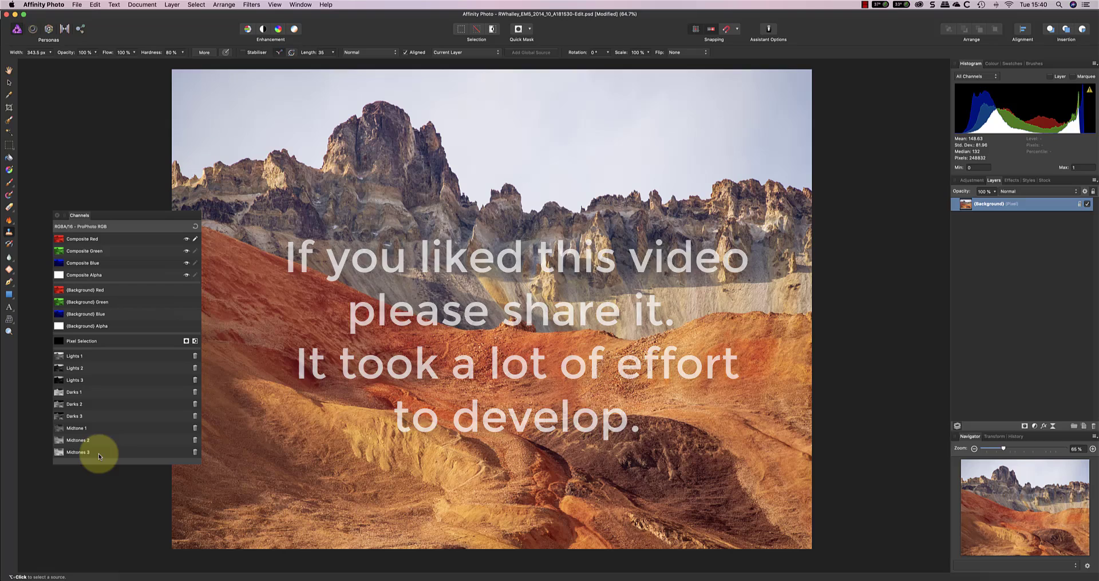
Add a Curves adjustment with an S-curve, shadows pulled down and highlights lifted
{"action": "left_click", "coordinate": [971, 181]}
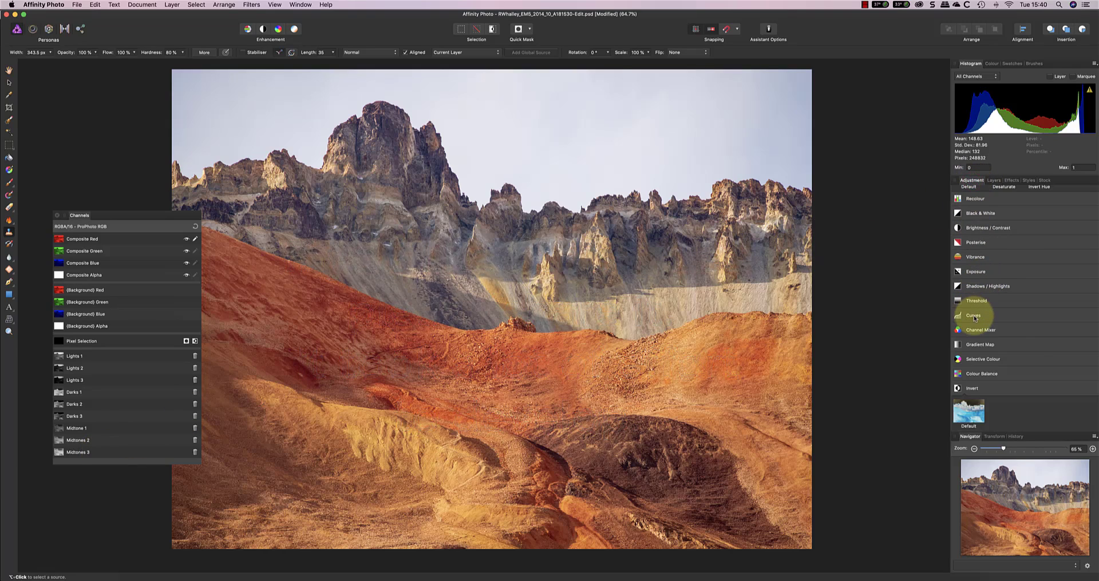
{"action": "left_click", "coordinate": [973, 316]}
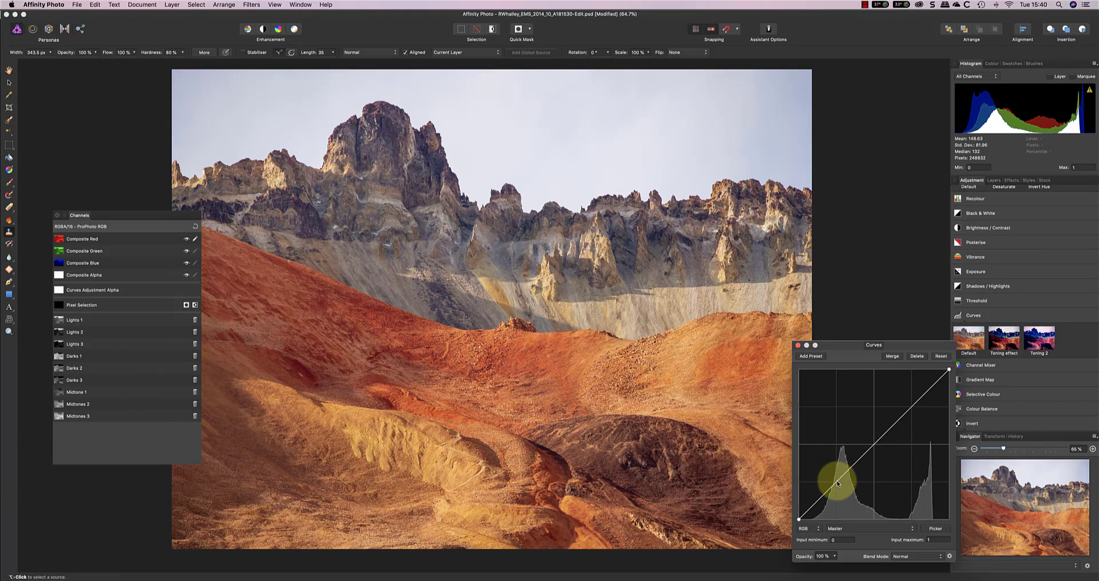
{"action": "left_click_drag", "start_coordinate": [839, 478], "coordinate": [842, 482]}
{"action": "left_click_drag", "start_coordinate": [909, 423], "coordinate": [913, 397]}
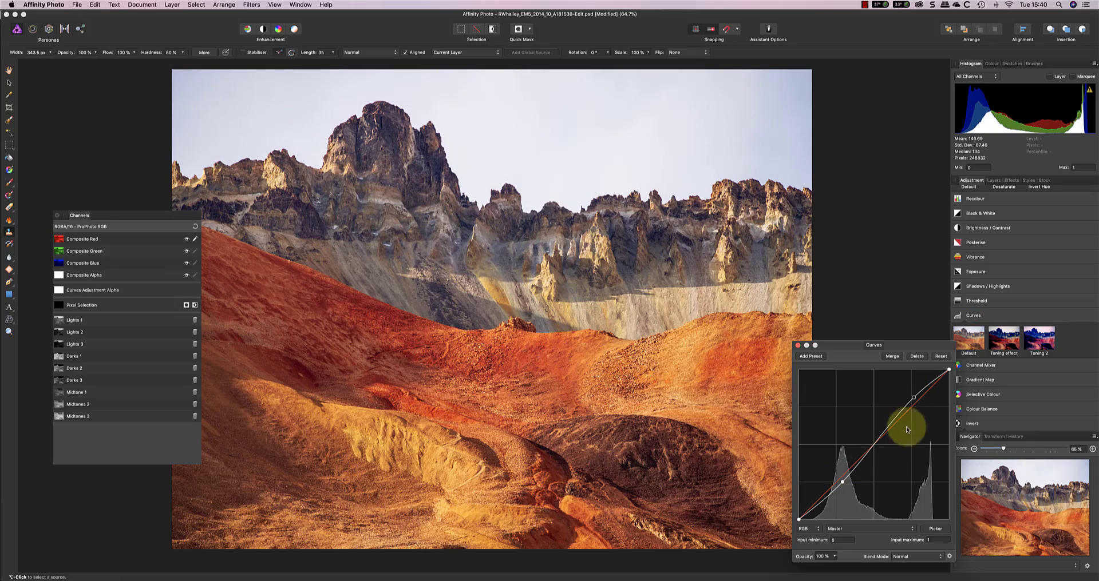
{"action": "left_click", "coordinate": [913, 397]}
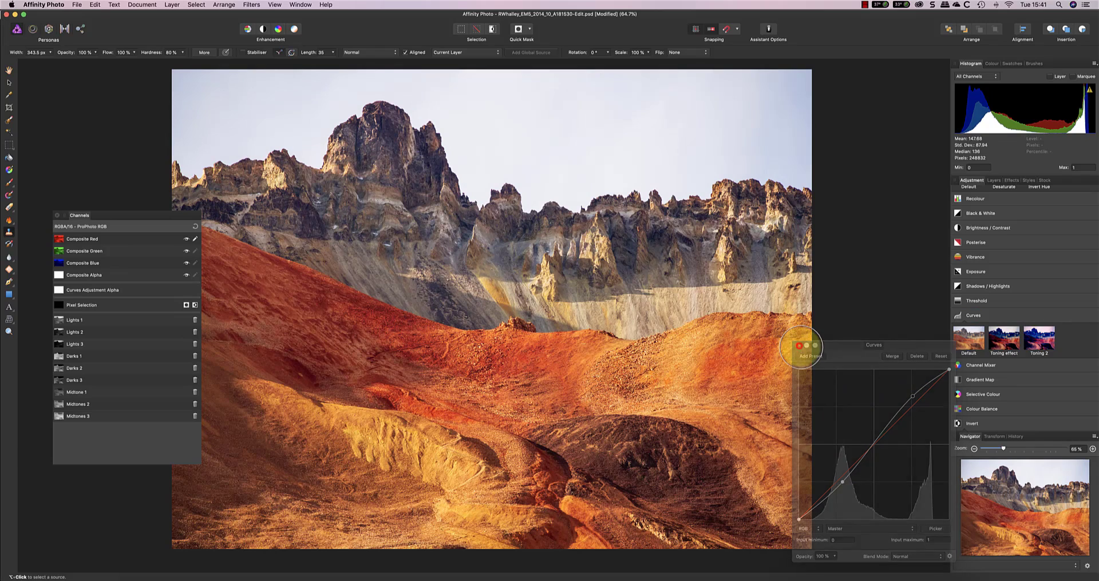
{"action": "left_click", "coordinate": [799, 346]}
{"action": "left_click", "coordinate": [994, 181]}
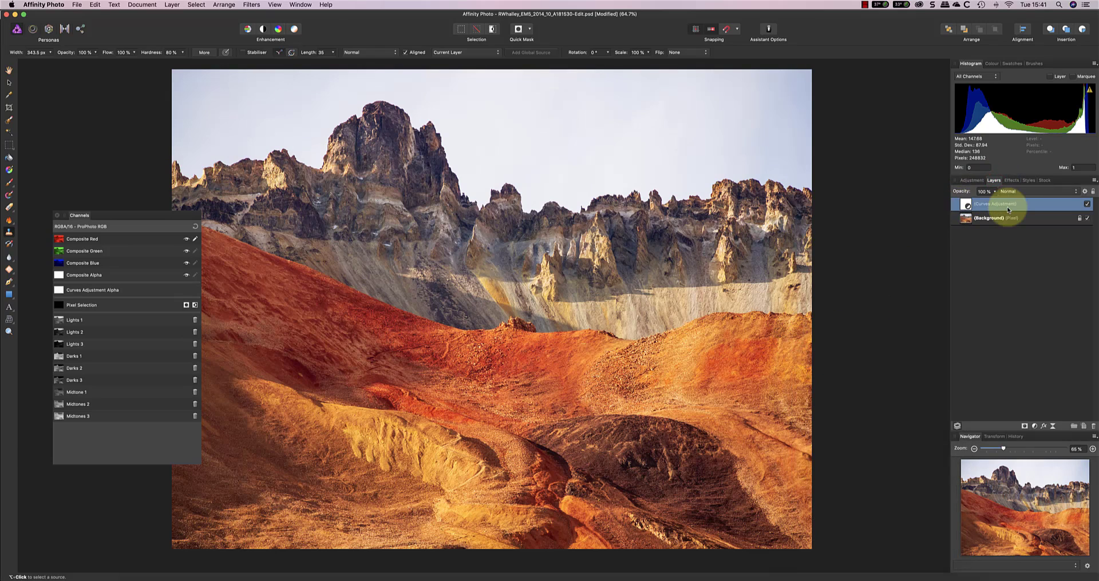
Mask the Curves layer using a selection loaded from the Midtones 2 channel
{"action": "left_click", "coordinate": [1087, 204]}
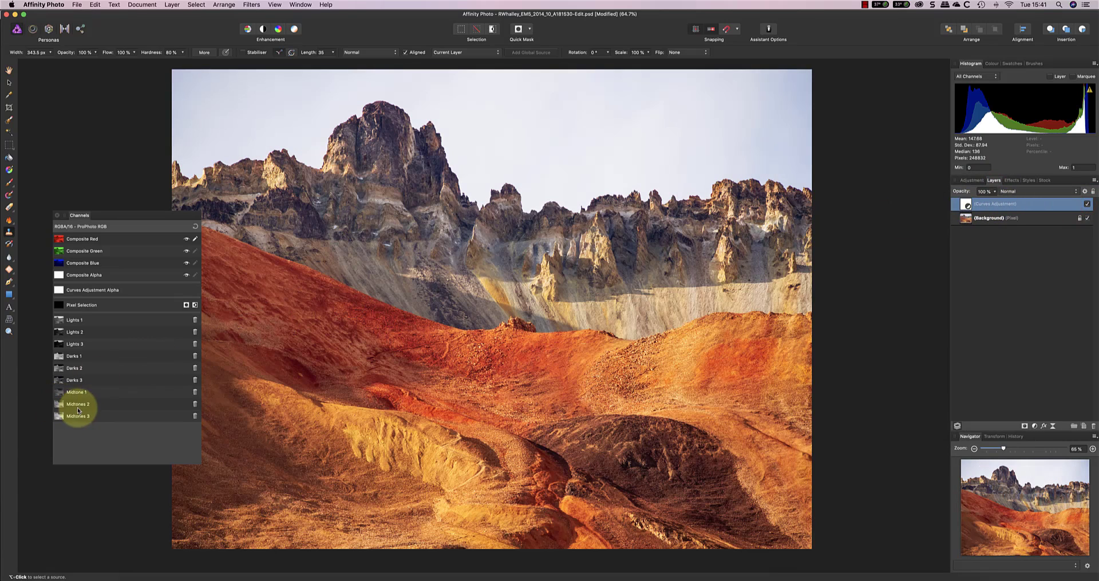
{"action": "right_click", "coordinate": [81, 406]}
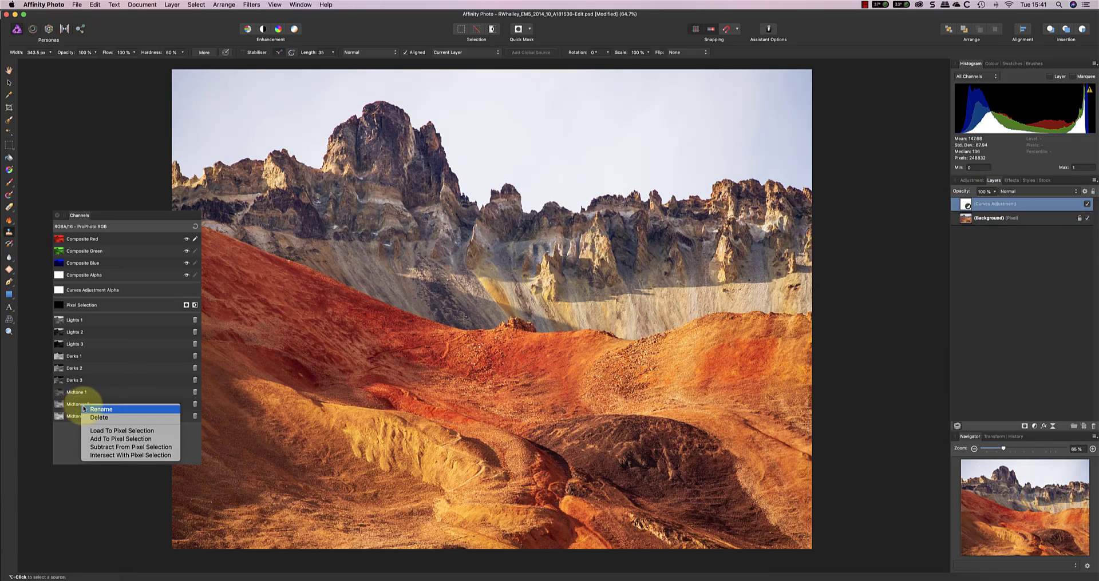
{"action": "left_click", "coordinate": [121, 430]}
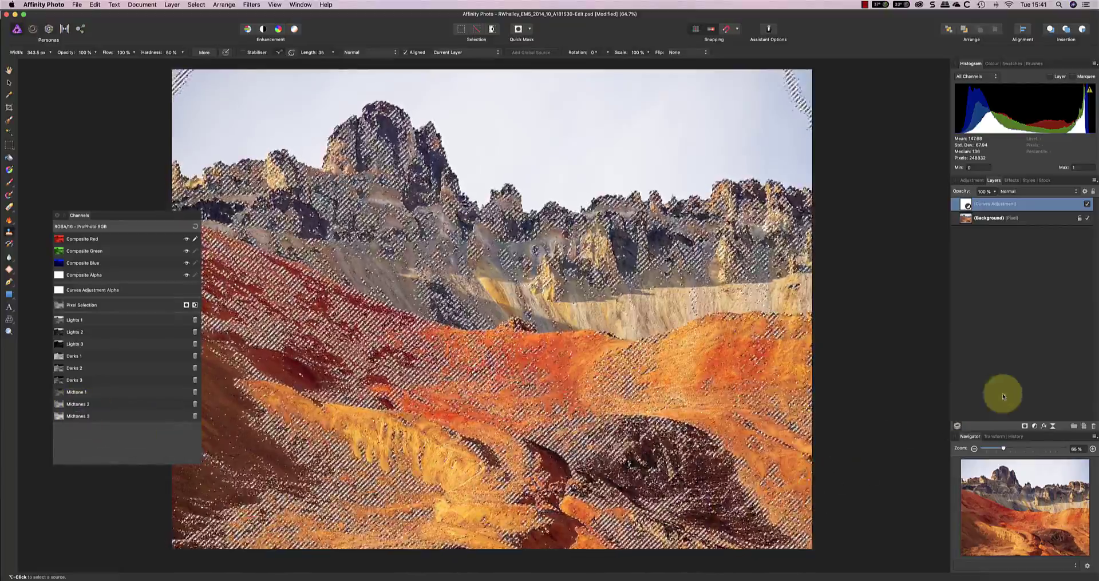
{"action": "left_click", "coordinate": [1023, 427]}
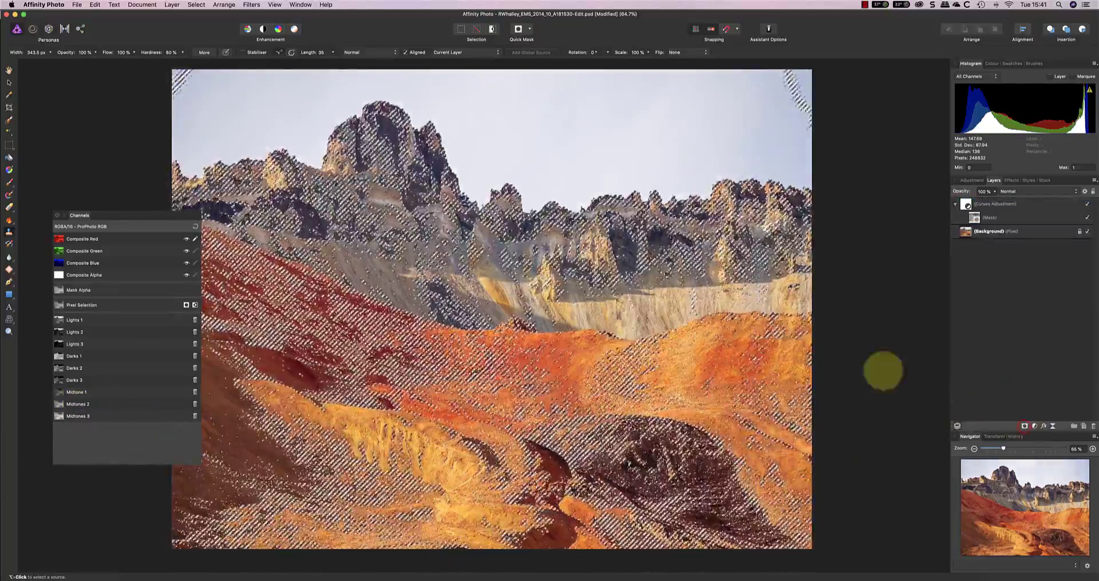
{"action": "left_click", "coordinate": [972, 217]}
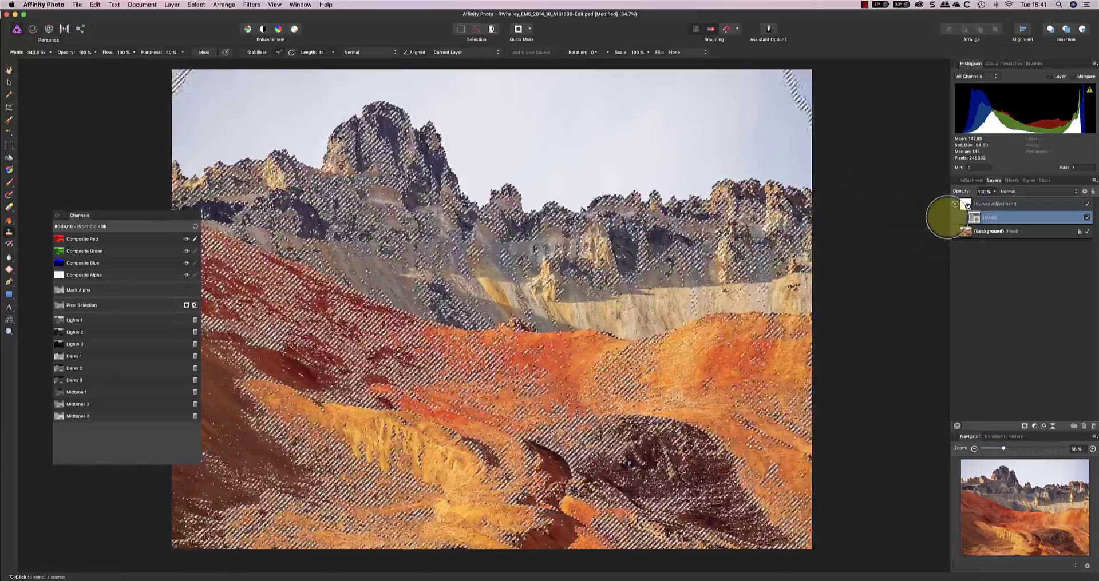
Deselect, then toggle the Curves mask off and on to compare the midtone contrast
{"action": "left_click", "coordinate": [196, 5]}
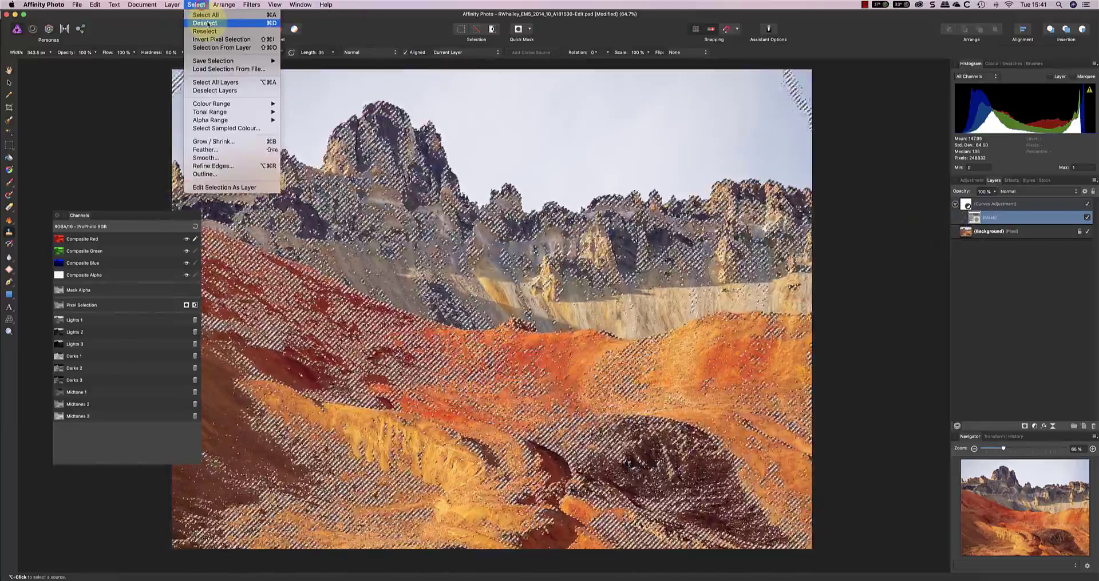
{"action": "left_click", "coordinate": [206, 23]}
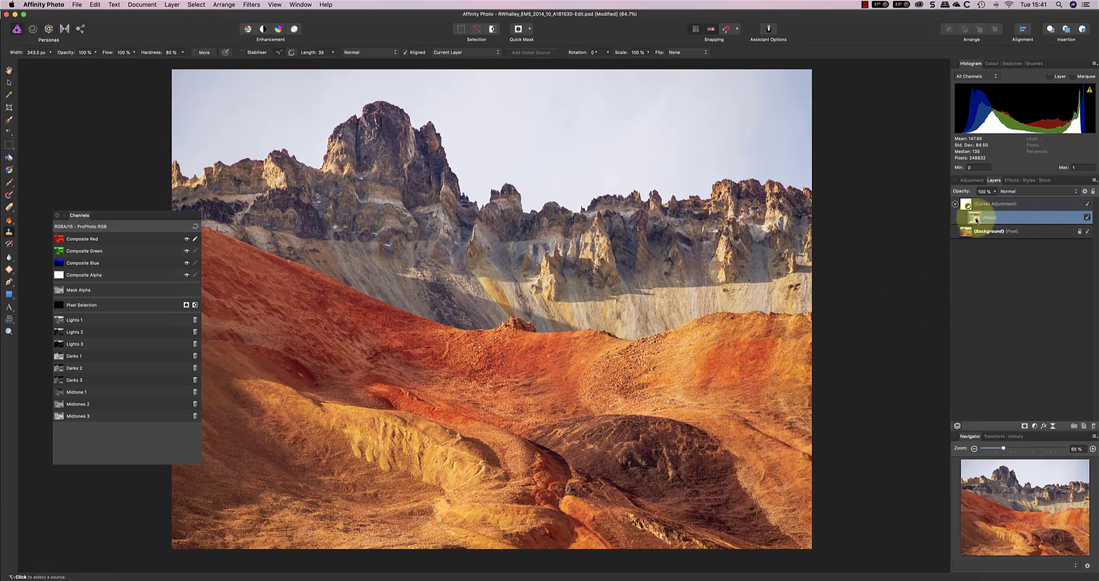
{"action": "left_click", "coordinate": [692, 339]}
{"action": "left_click", "coordinate": [321, 345]}
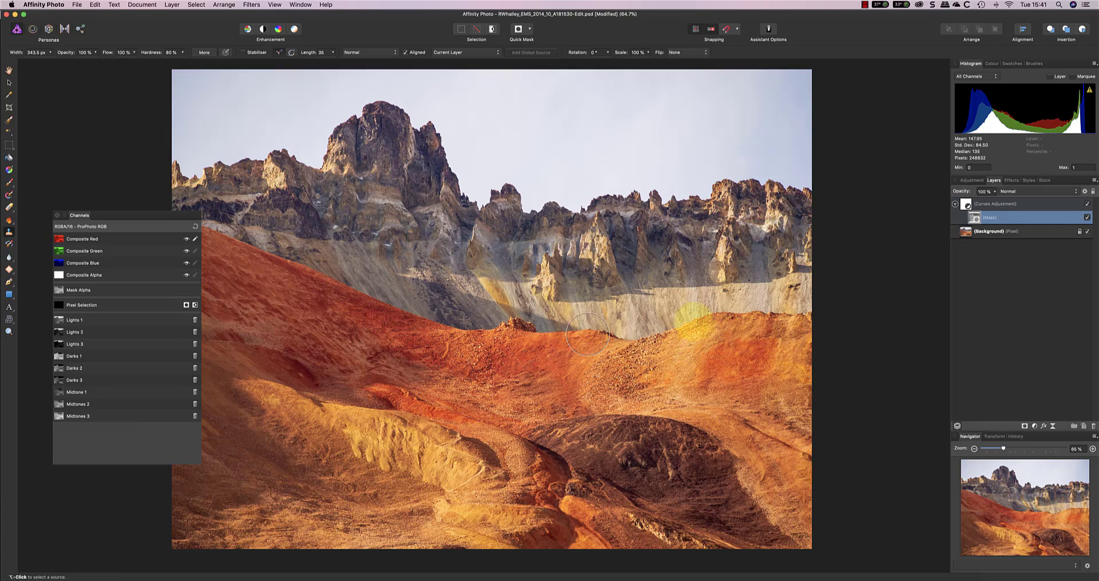
{"action": "left_click", "coordinate": [1026, 273]}
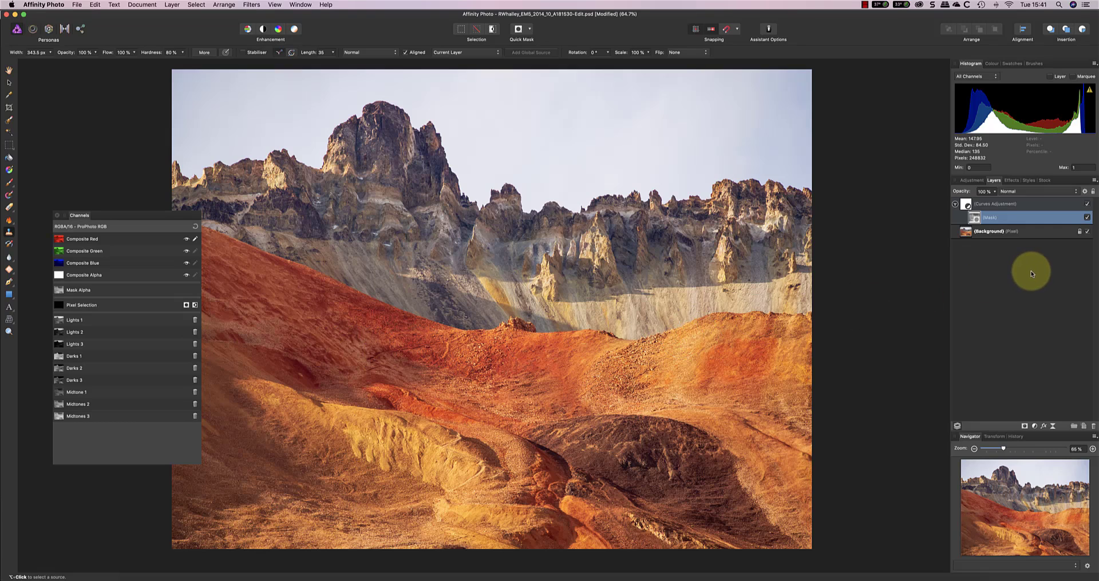
{"action": "left_click", "coordinate": [1087, 218]}
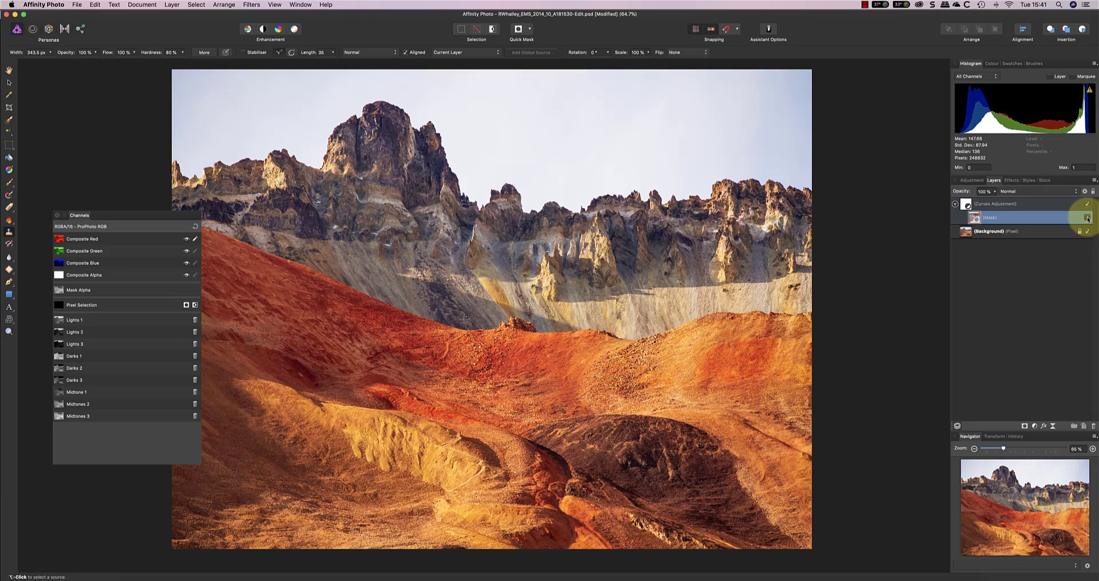
{"action": "left_click", "coordinate": [1088, 218]}
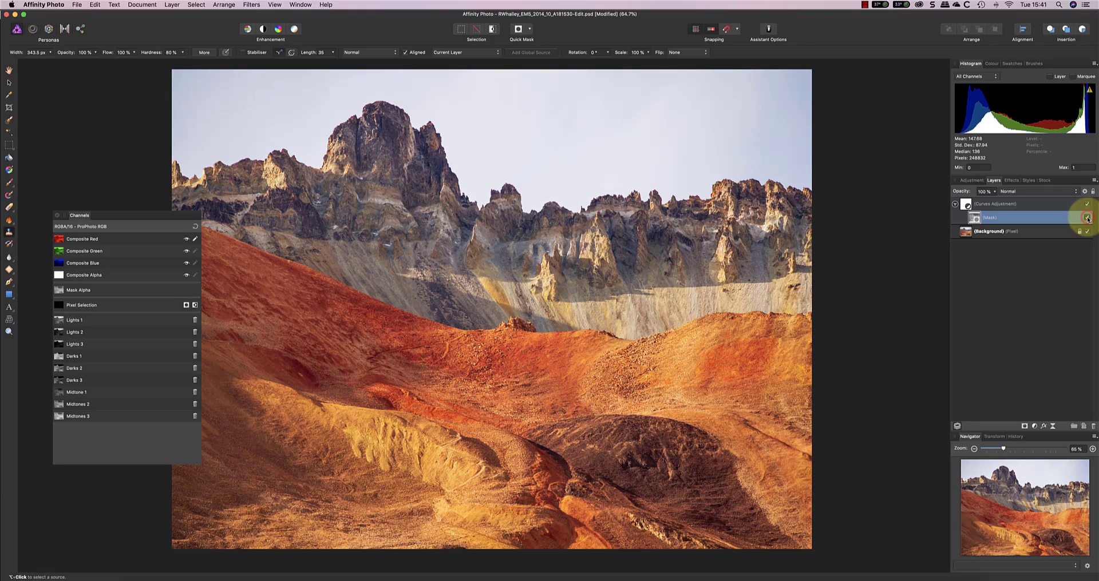